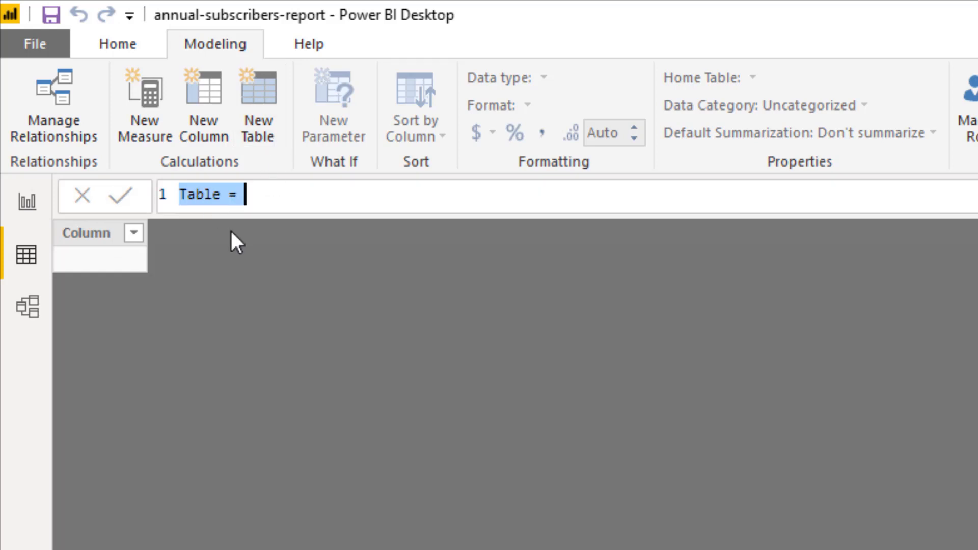
Name the new calculated table dDate in its formula, followed by an equals sign, and enlarge the formula text.
{"action": "type", "text": "dDate"}
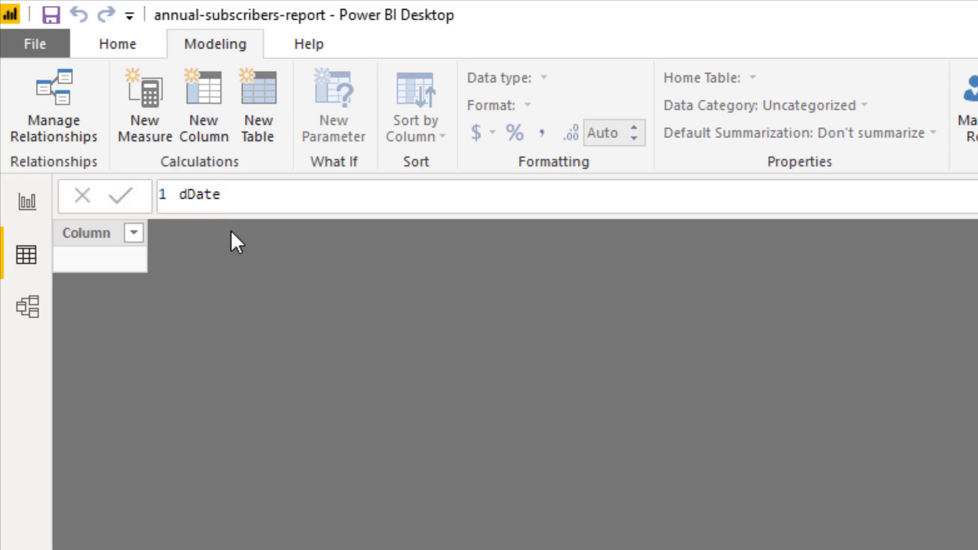
{"action": "type", "text": " ="}
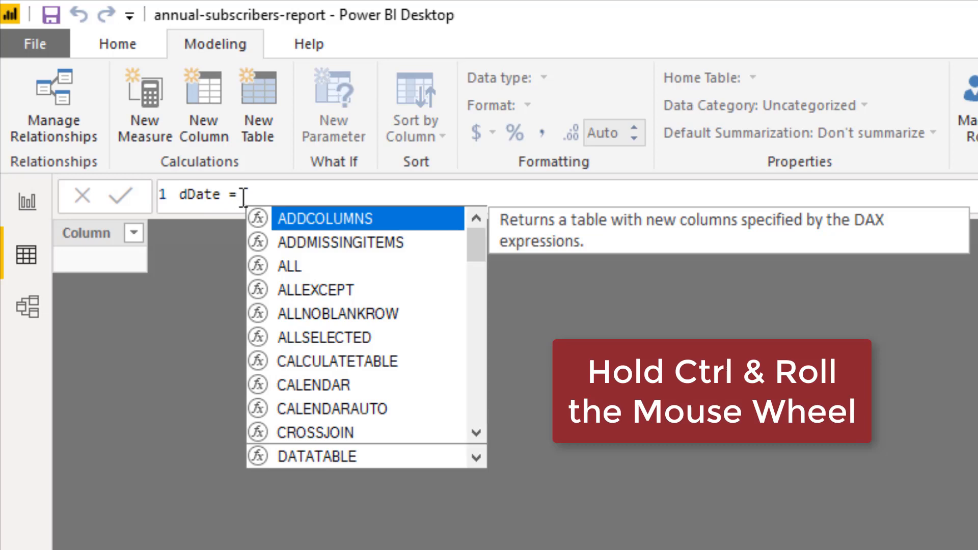
{"action": "scroll", "coordinate": [244, 197], "scroll_direction": "up", "scroll_amount": 3, "text": "ctrl"}
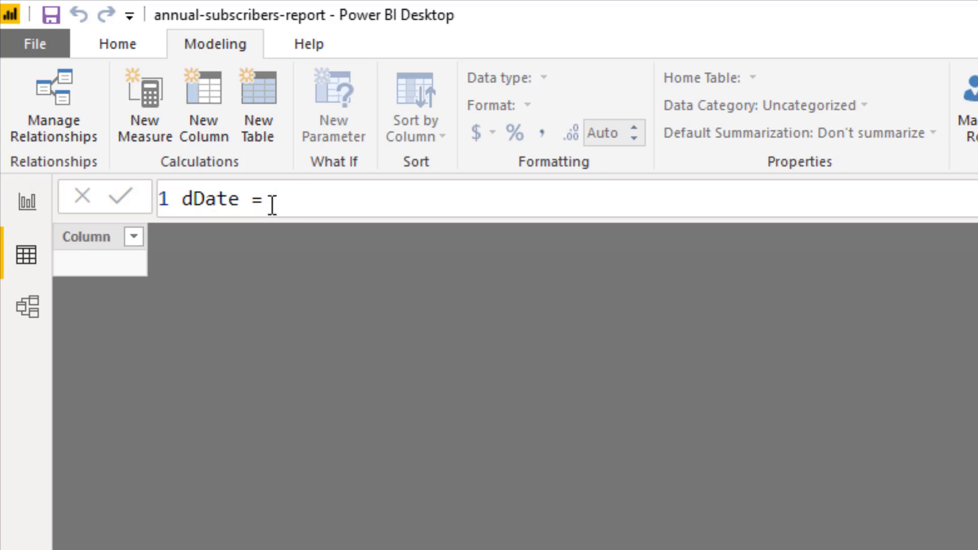
{"action": "scroll", "coordinate": [272, 201], "scroll_direction": "up", "scroll_amount": 3}
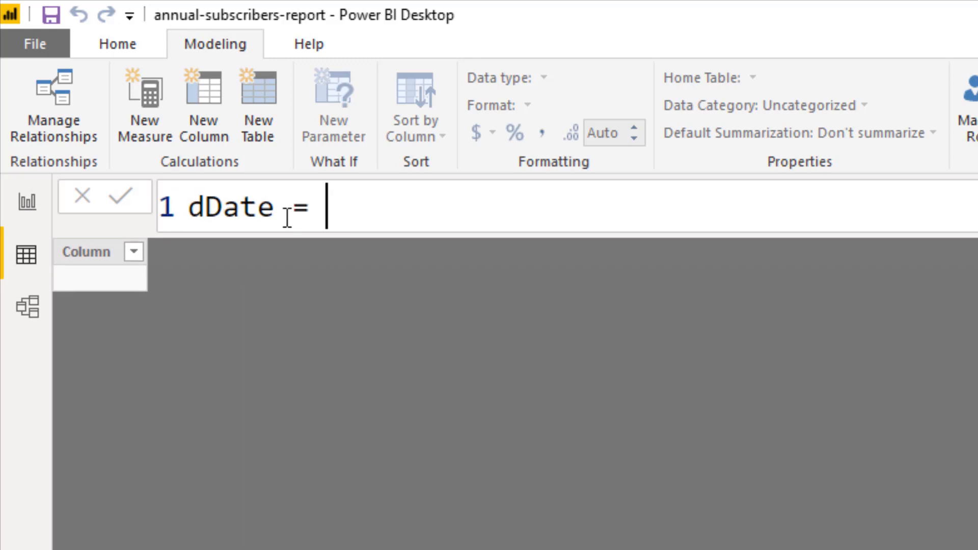
{"action": "scroll", "coordinate": [297, 219], "scroll_direction": "down", "scroll_amount": 3}
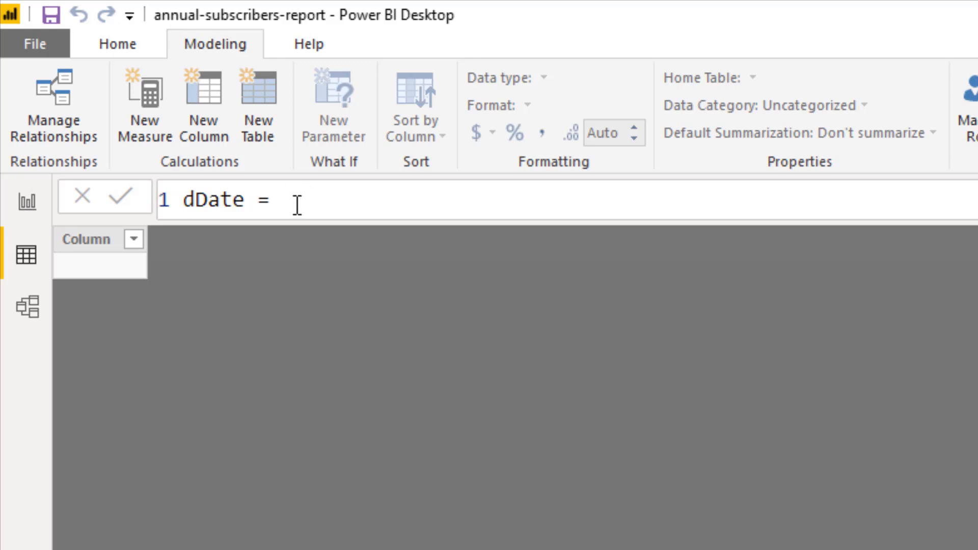
Begin the dDate formula with the CALENDAR function and nest DATE and YEAR functions in its StartDate argument.
{"action": "type", "text": "Cal"}
{"action": "key", "text": "Down"}
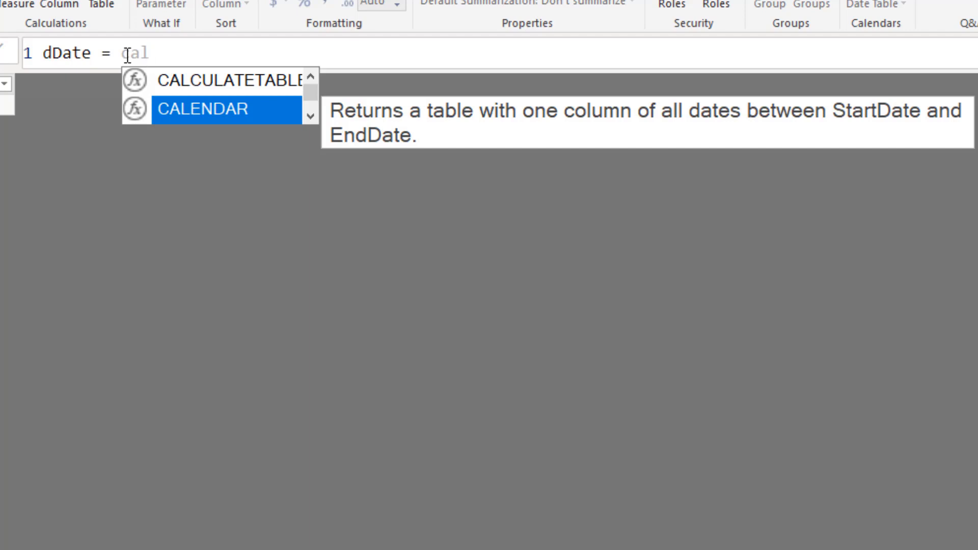
{"action": "key", "text": "Tab"}
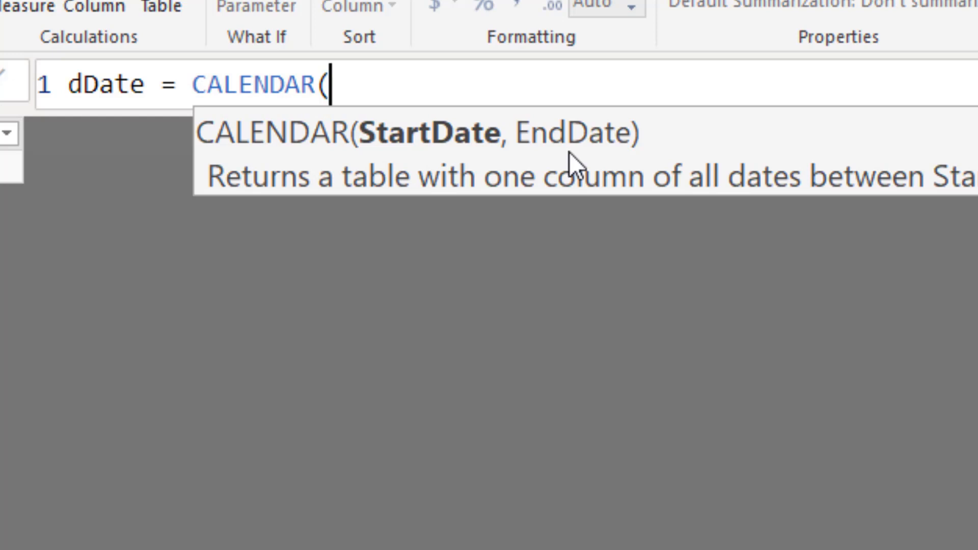
{"action": "type", "text": "date"}
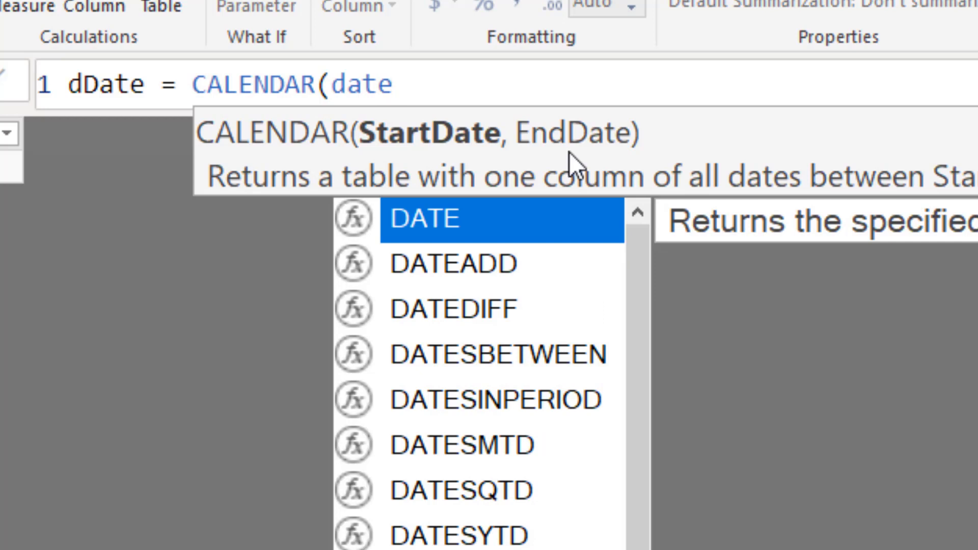
{"action": "type", "text": "("}
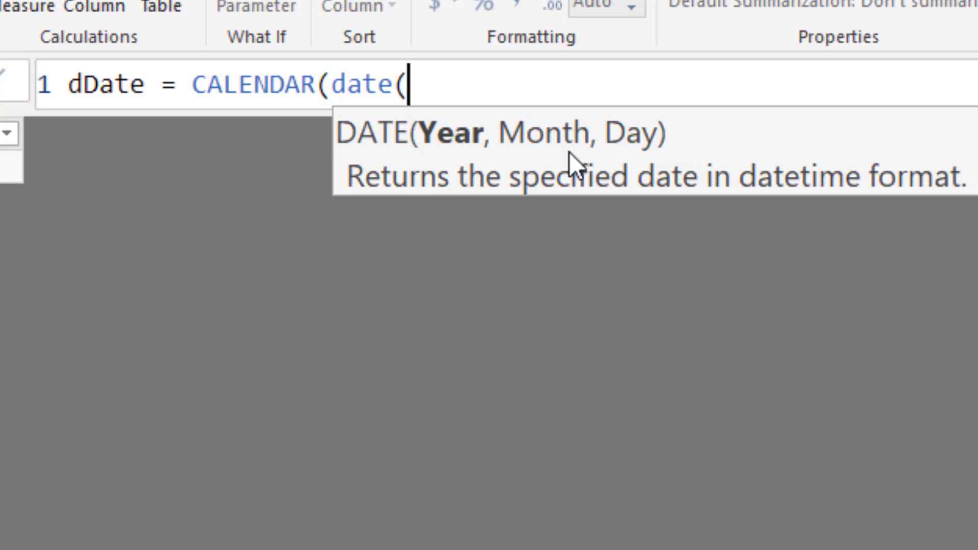
{"action": "type", "text": "year"}
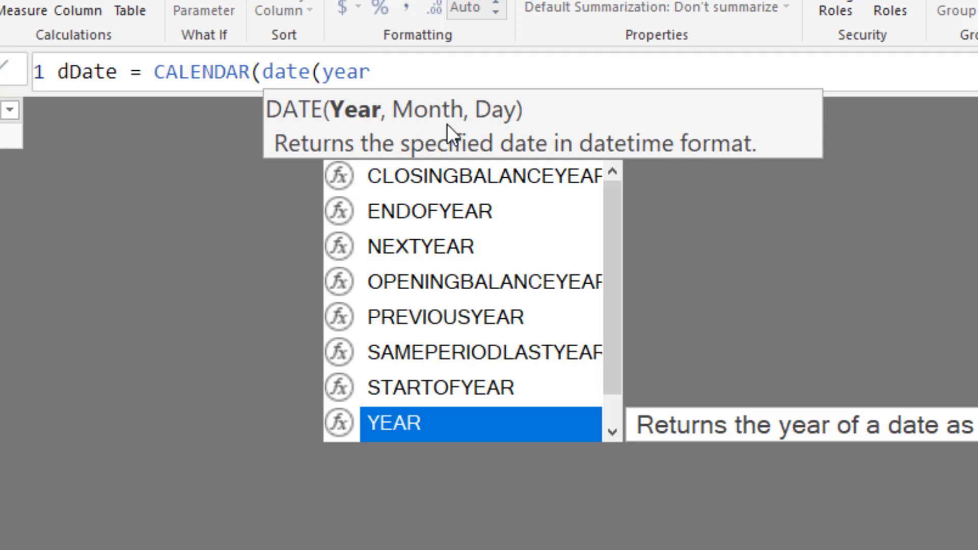
{"action": "type", "text": "("}
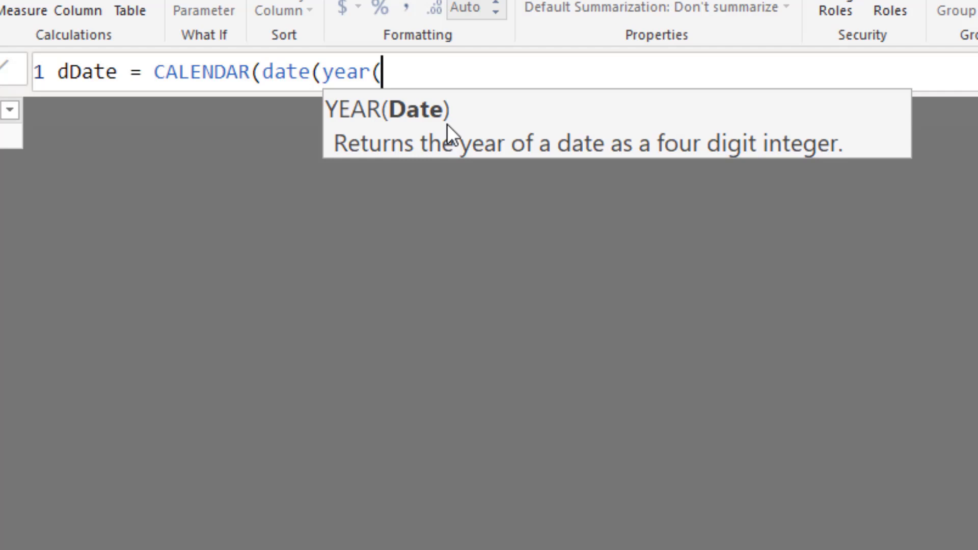
{"action": "type", "text": "ddates"}
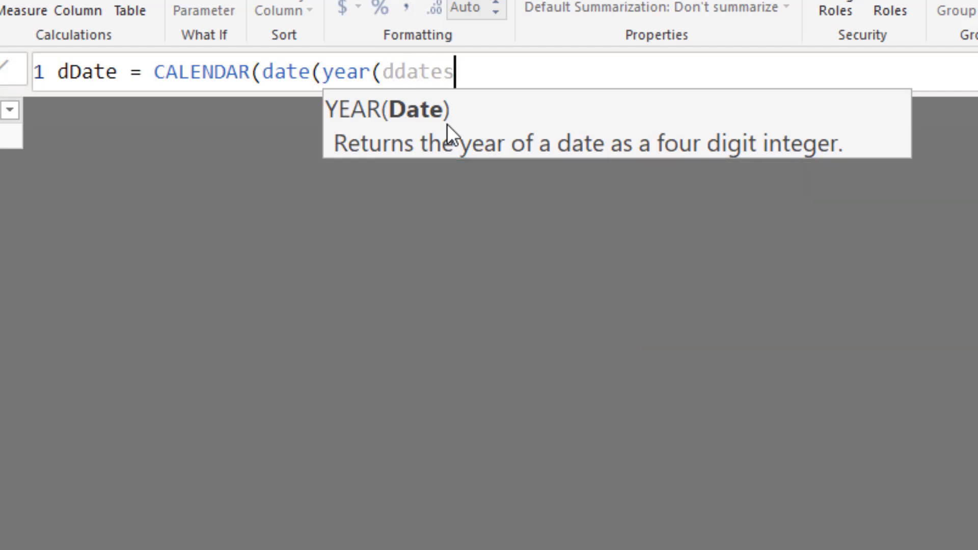
{"action": "key", "text": "BackSpace"}
{"action": "key", "text": "BackSpace"}
{"action": "key", "text": "BackSpace"}
{"action": "key", "text": "BackSpace"}
{"action": "key", "text": "BackSpace"}
{"action": "key", "text": "BackSpace"}
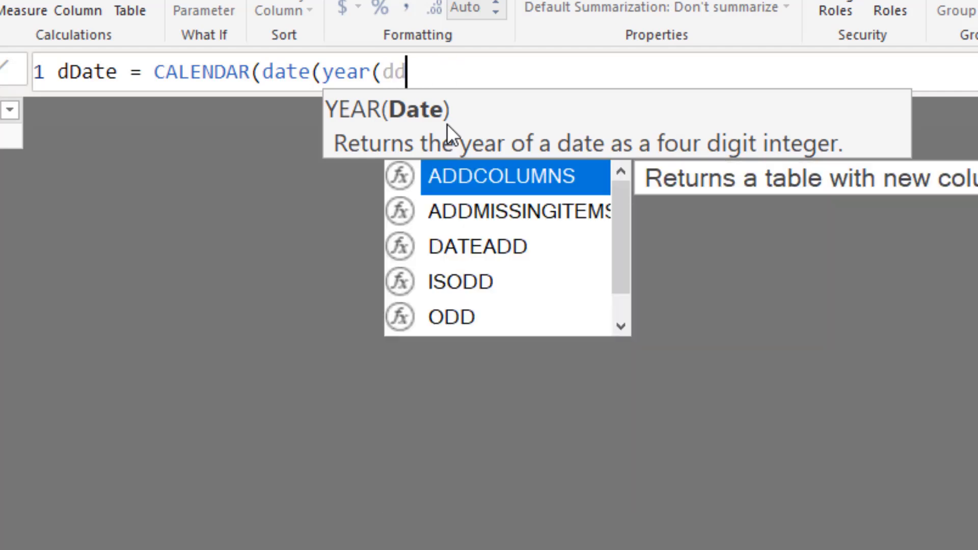
Give the YEAR function the column subscribers[Date], closing it with a parenthesis and a comma.
{"action": "type", "text": "subscri"}
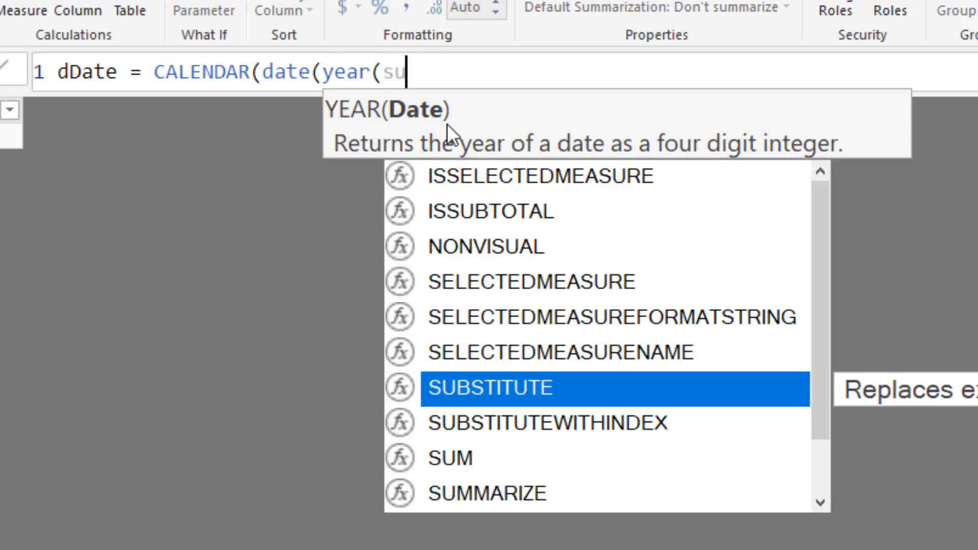
{"action": "type", "text": "scribers"}
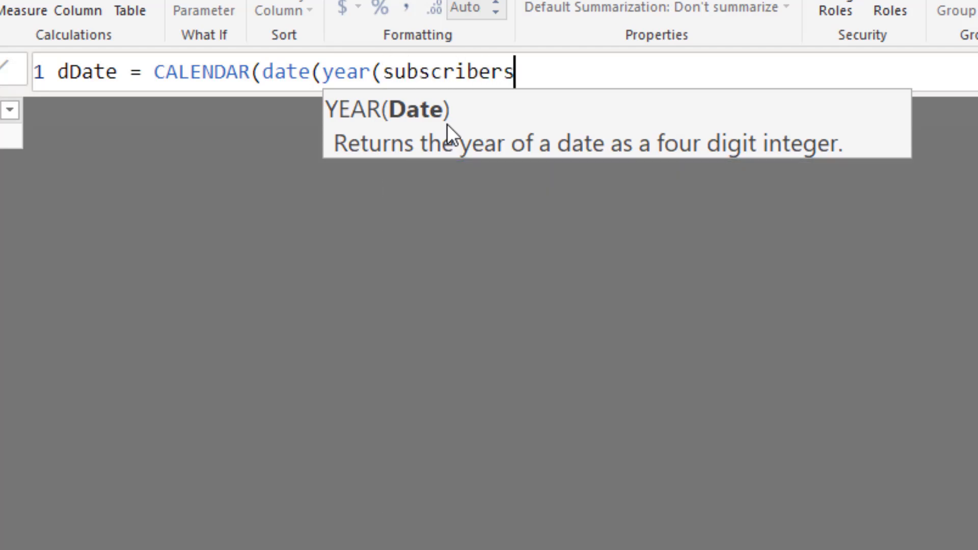
{"action": "type", "text": "["}
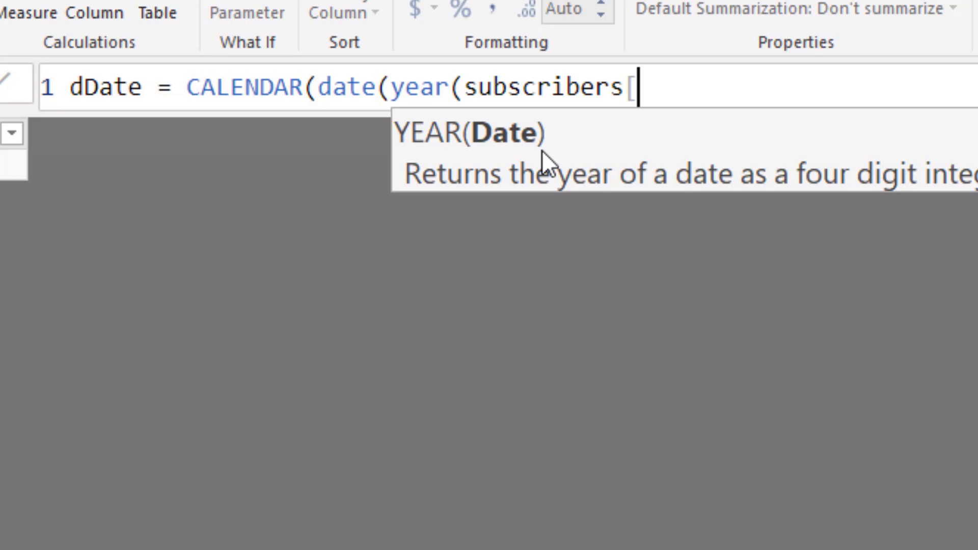
{"action": "type", "text": "Date"}
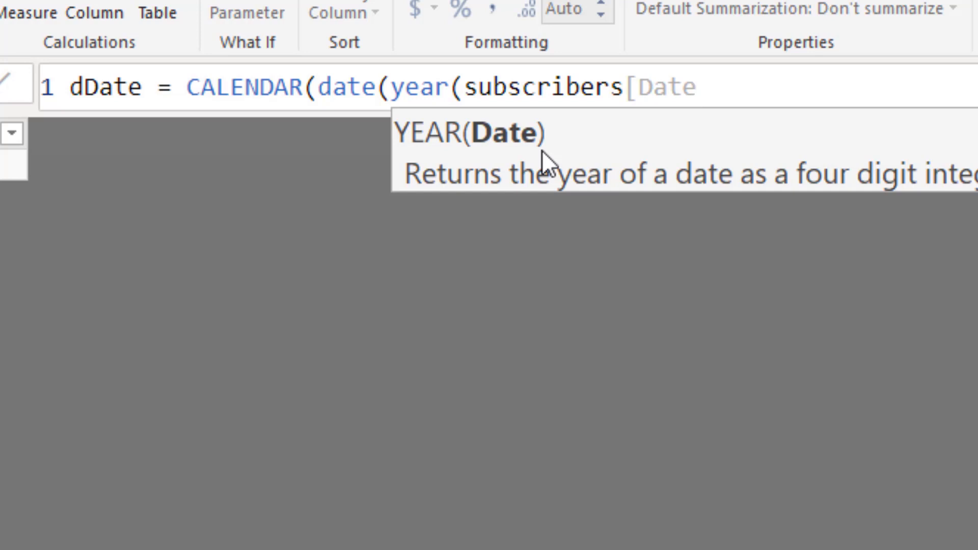
{"action": "type", "text": "]"}
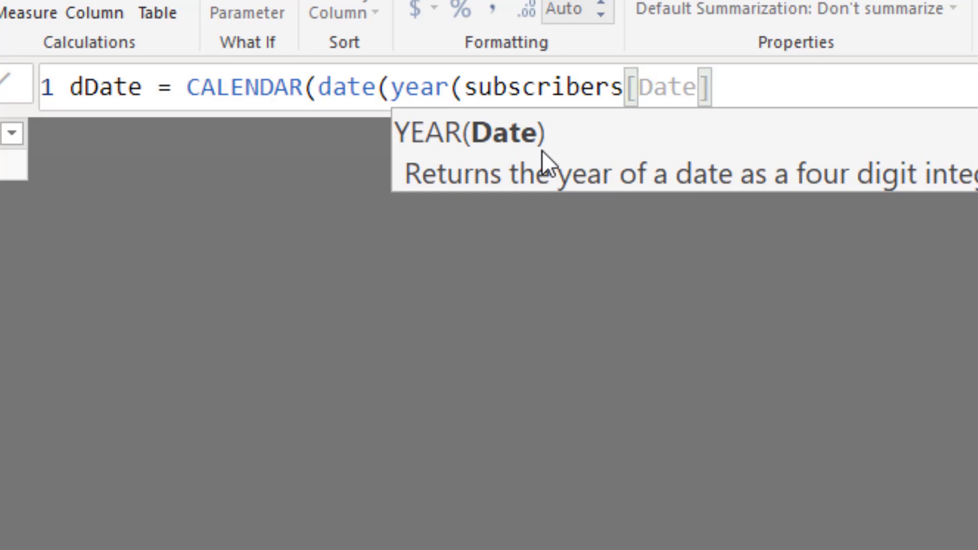
{"action": "type", "text": ","}
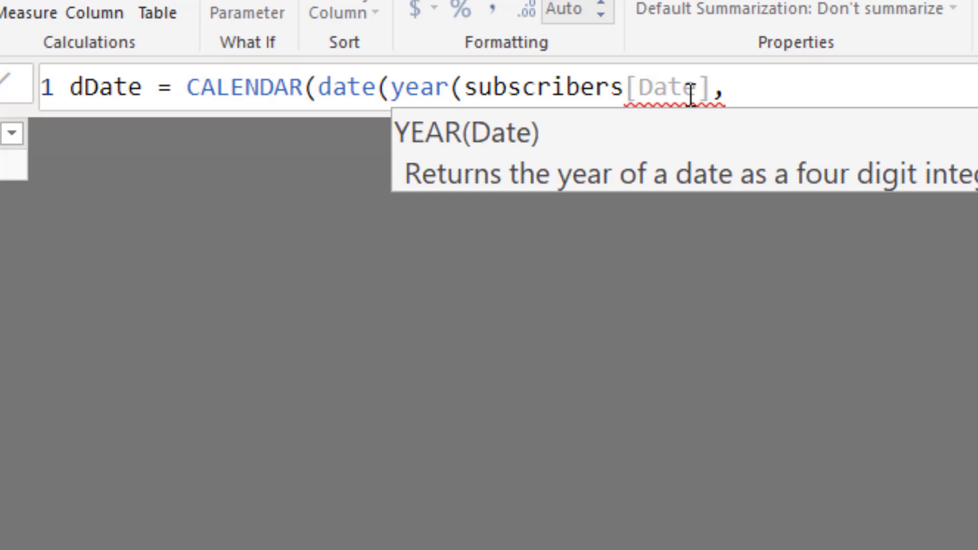
{"action": "left_click", "coordinate": [713, 89]}
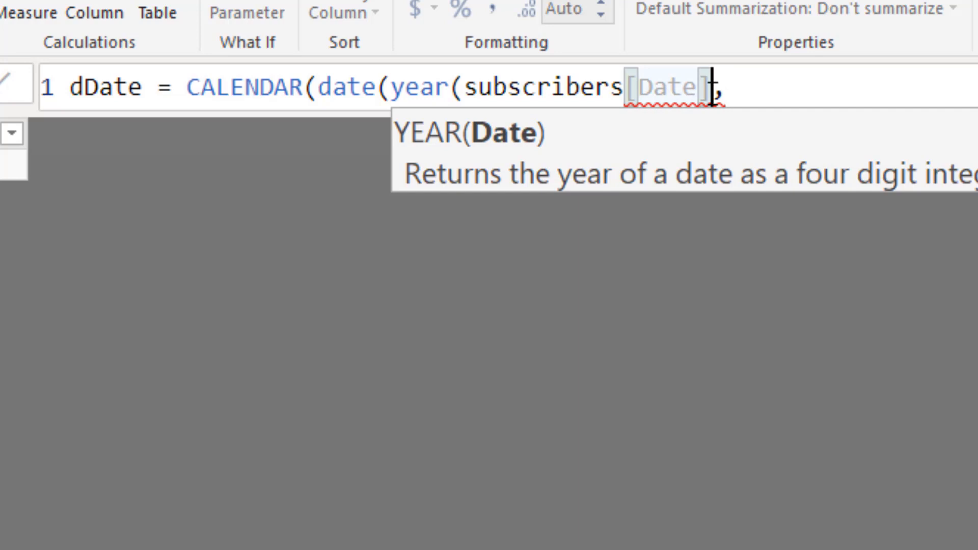
{"action": "type", "text": ")"}
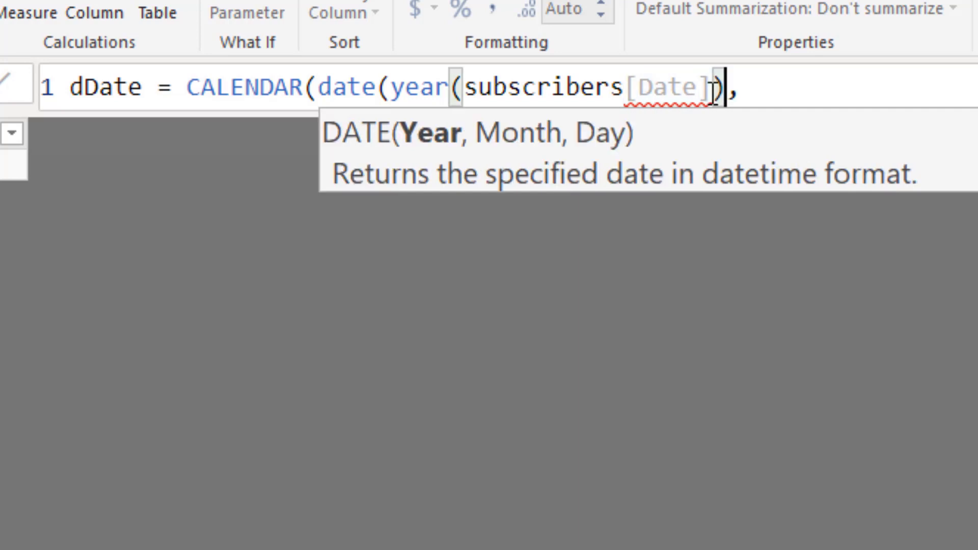
{"action": "left_click", "coordinate": [768, 87]}
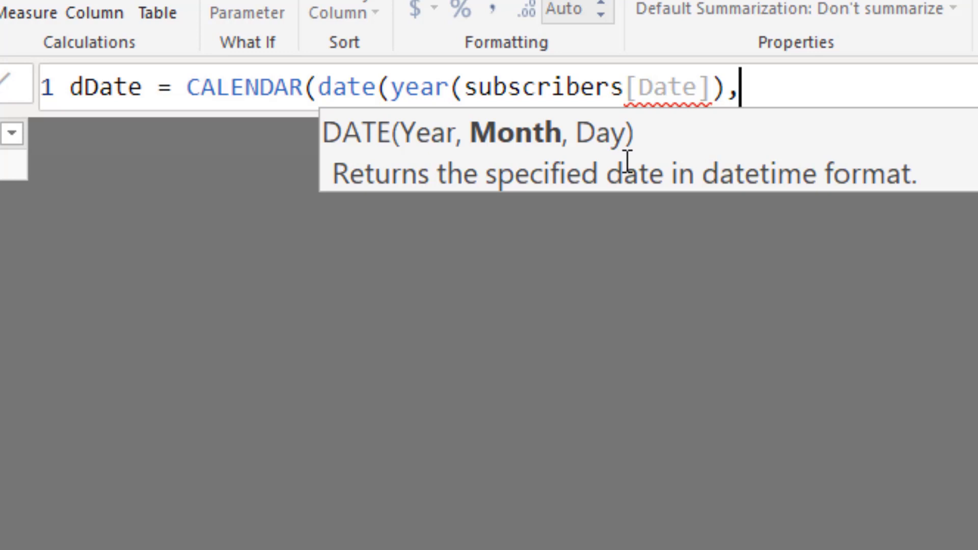
Set the start date's month to 1 and day to 1, and close the DATE function with a trailing comma.
{"action": "type", "text": "1,"}
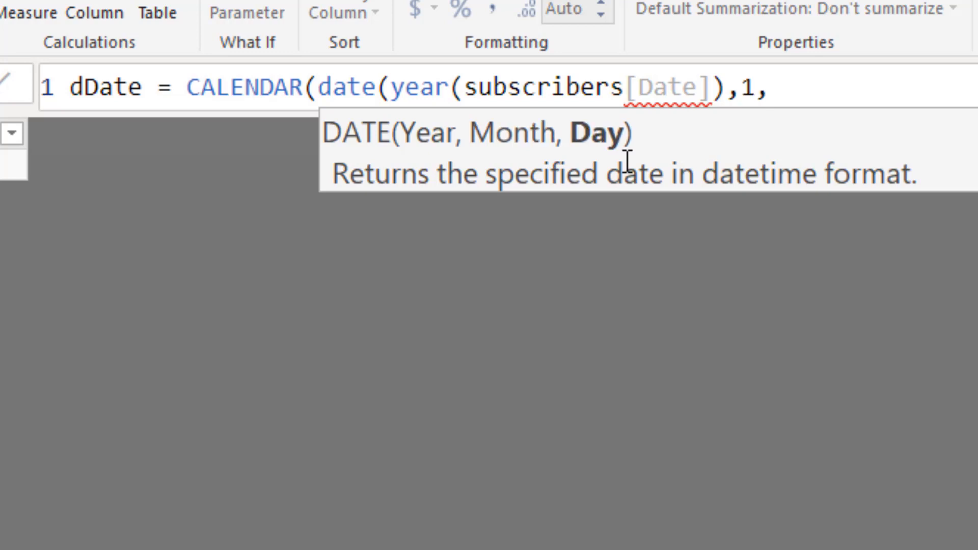
{"action": "type", "text": "1"}
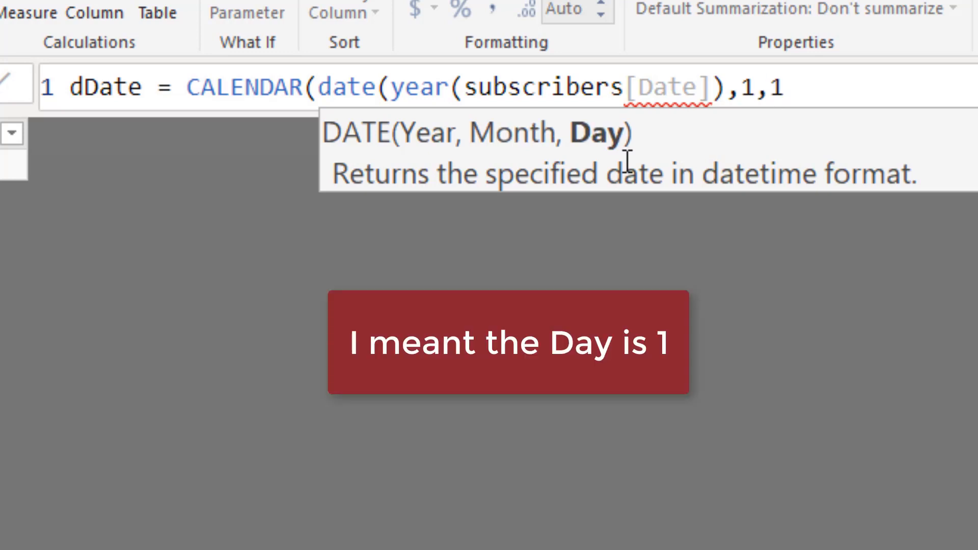
{"action": "type", "text": ")"}
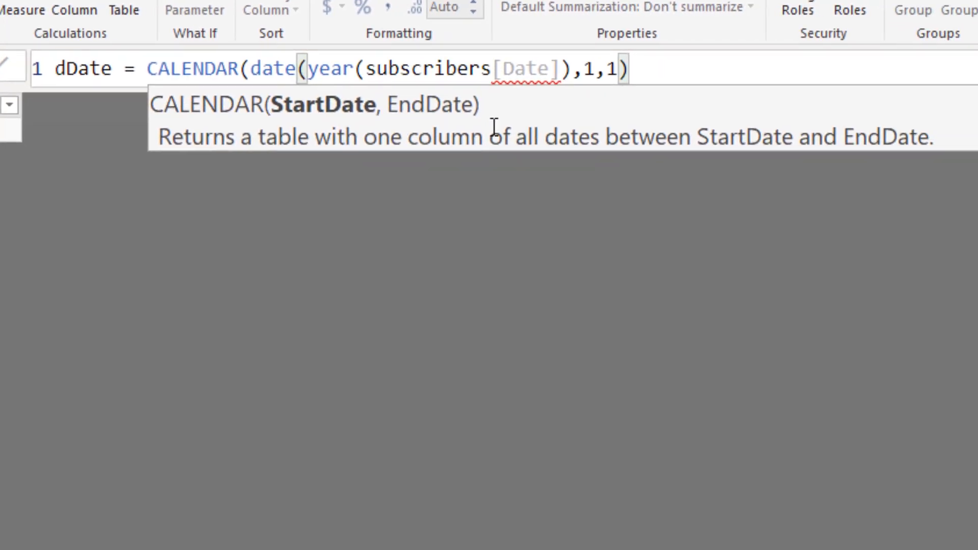
{"action": "type", "text": ","}
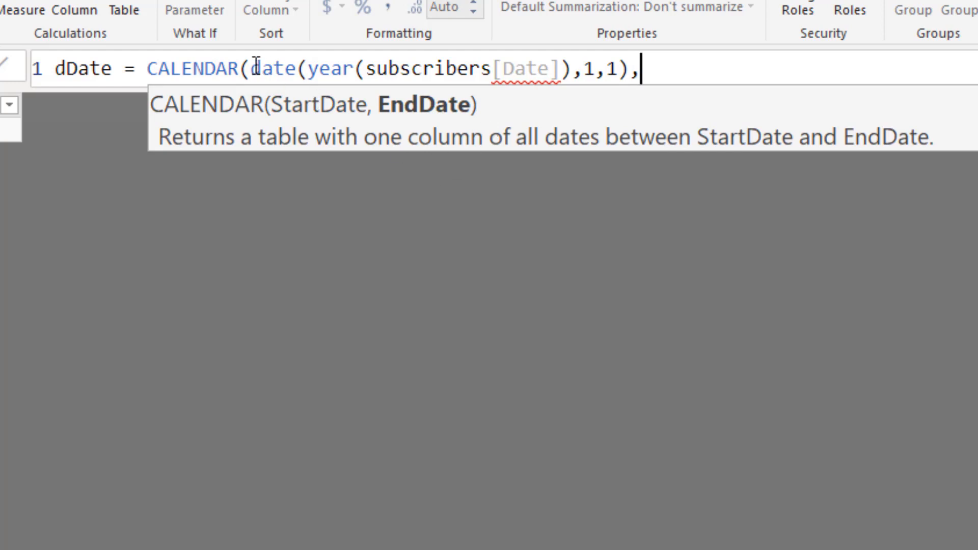
Copy the whole start date expression into CALENDAR's EndDate argument.
{"action": "left_click_drag", "start_coordinate": [251, 69], "coordinate": [629, 69]}
{"action": "key", "text": "ctrl+c"}
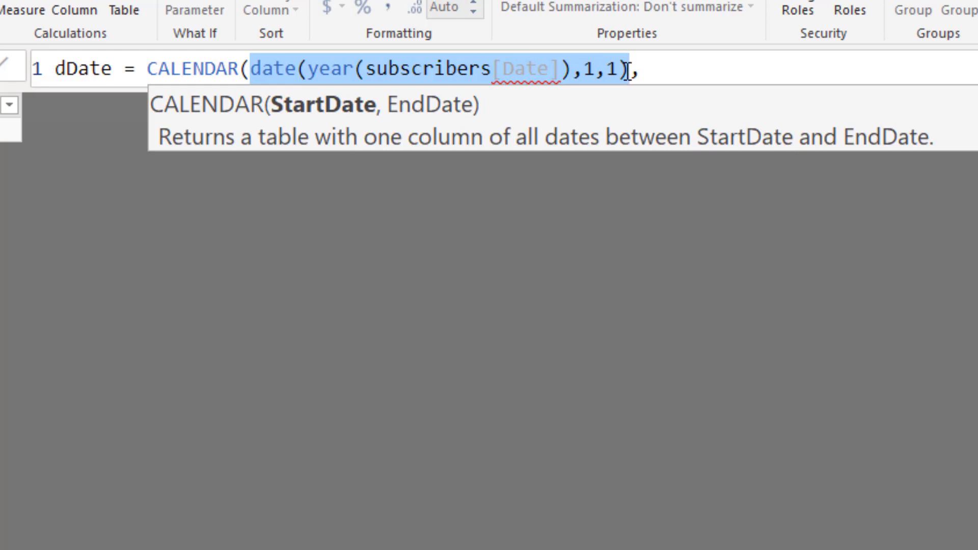
{"action": "left_click", "coordinate": [642, 69]}
{"action": "key", "text": "ctrl+v"}
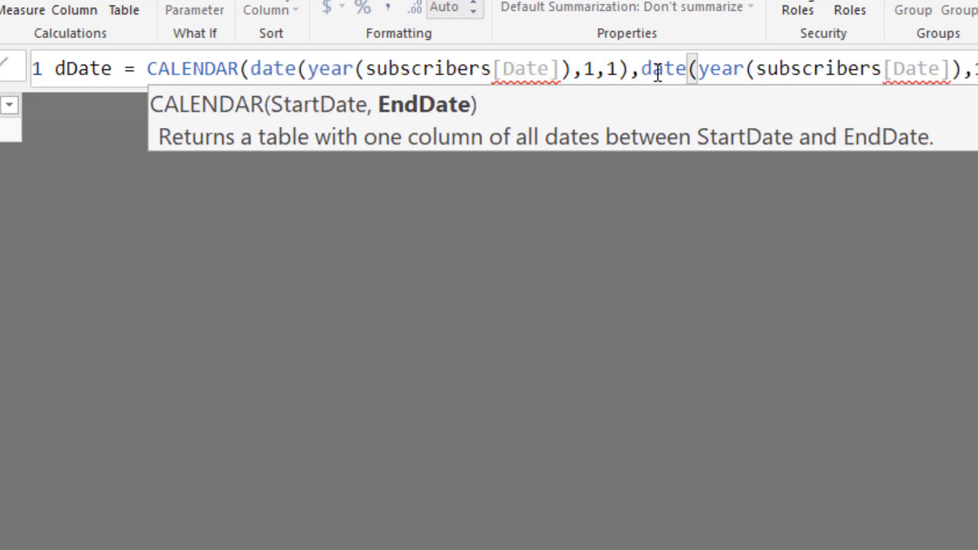
Set the end date's month to 12 and day to 31, then close the CALENDAR function and submit the formula.
{"action": "double_click", "coordinate": [822, 60]}
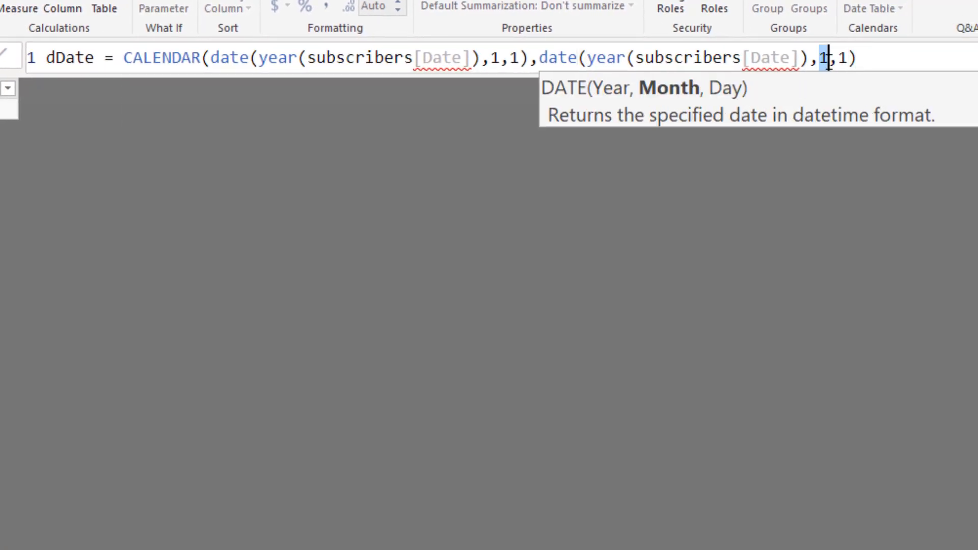
{"action": "type", "text": "12"}
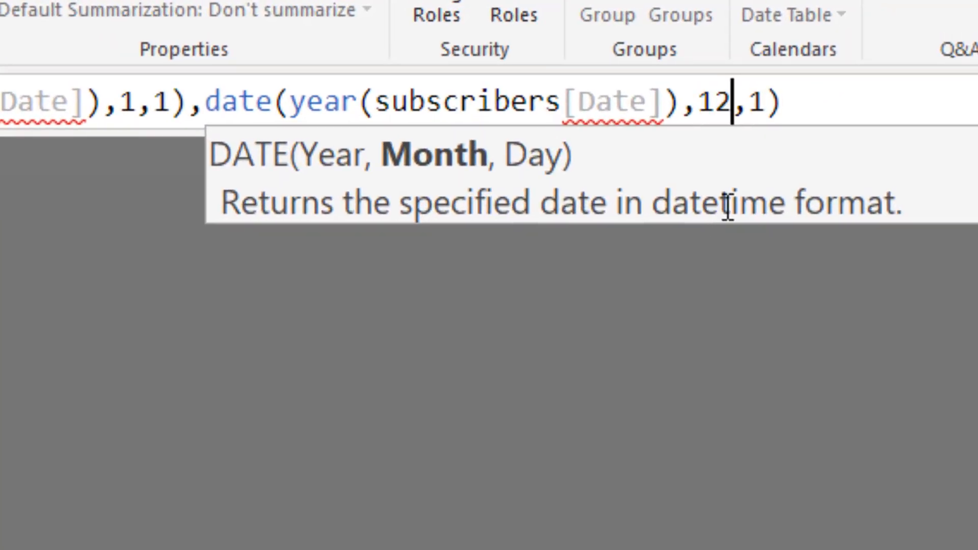
{"action": "double_click", "coordinate": [759, 106]}
{"action": "type", "text": "31"}
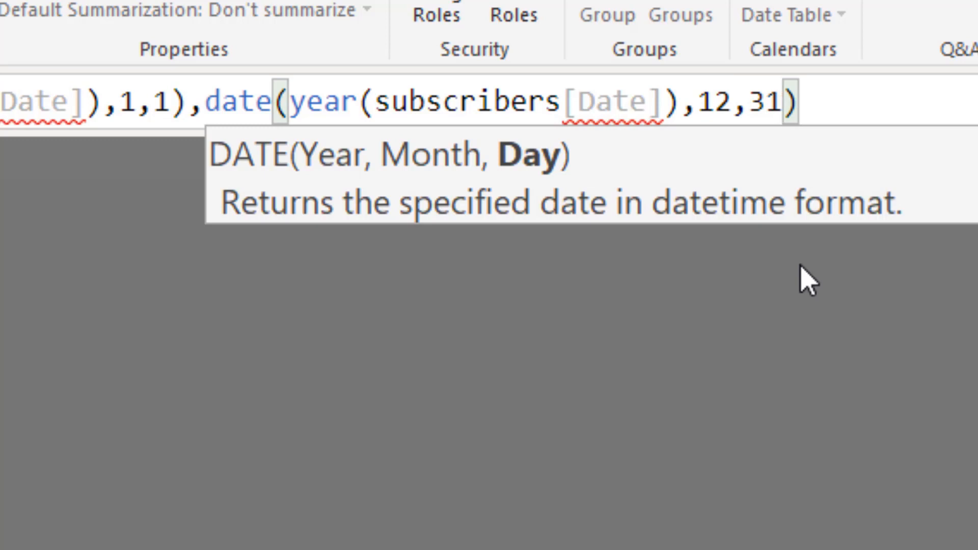
{"action": "left_click", "coordinate": [814, 100]}
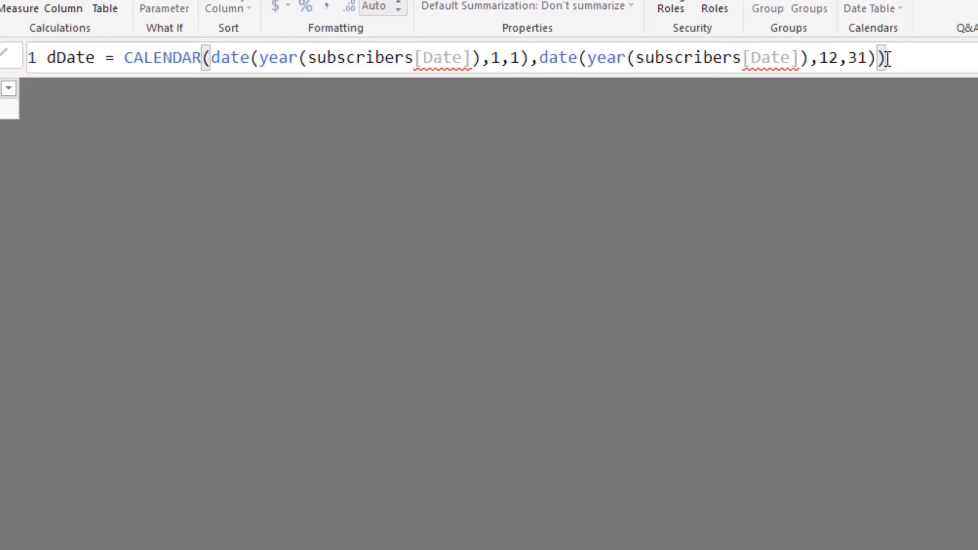
{"action": "key", "text": "Return"}
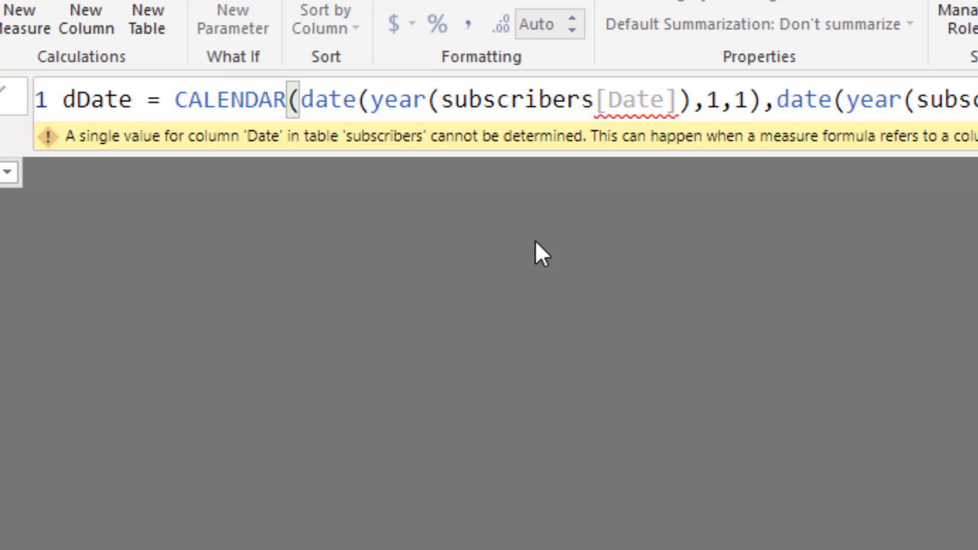
Wrap subscribers[Date] in the start date's YEAR function with a MIN function.
{"action": "left_click", "coordinate": [446, 99]}
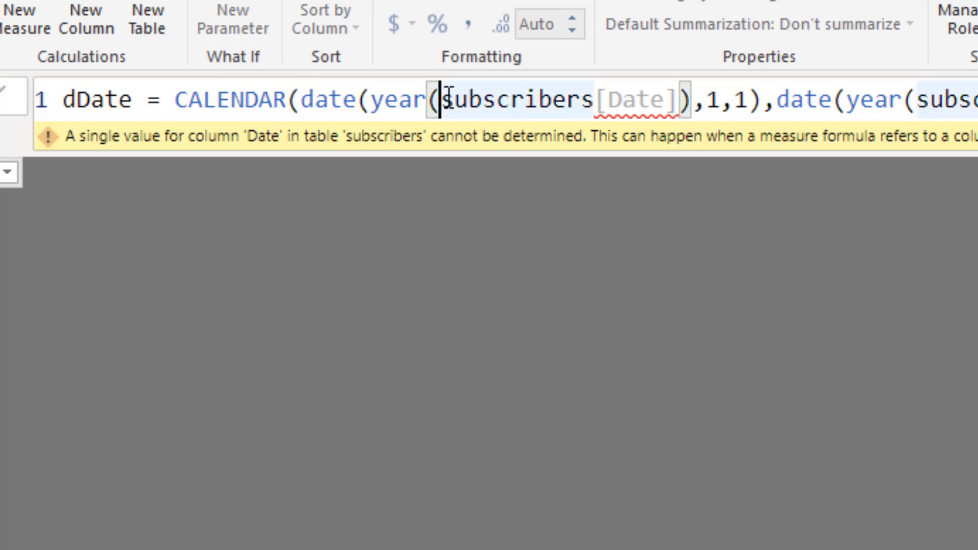
{"action": "type", "text": "mi"}
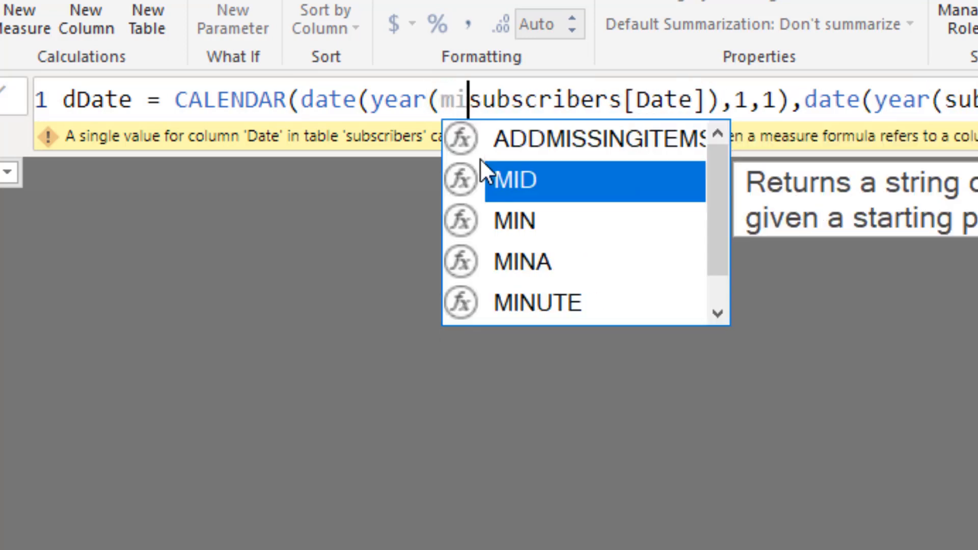
{"action": "type", "text": "n("}
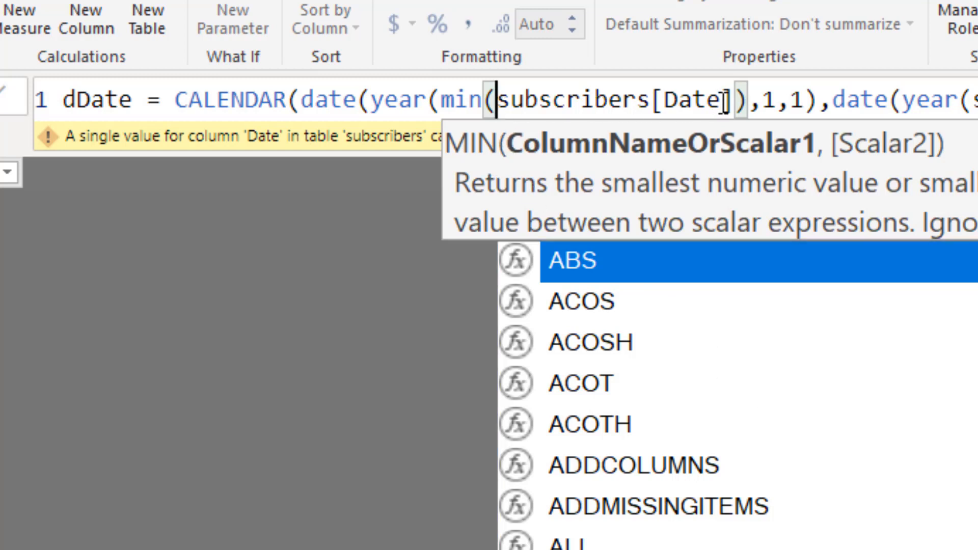
{"action": "left_click", "coordinate": [747, 100]}
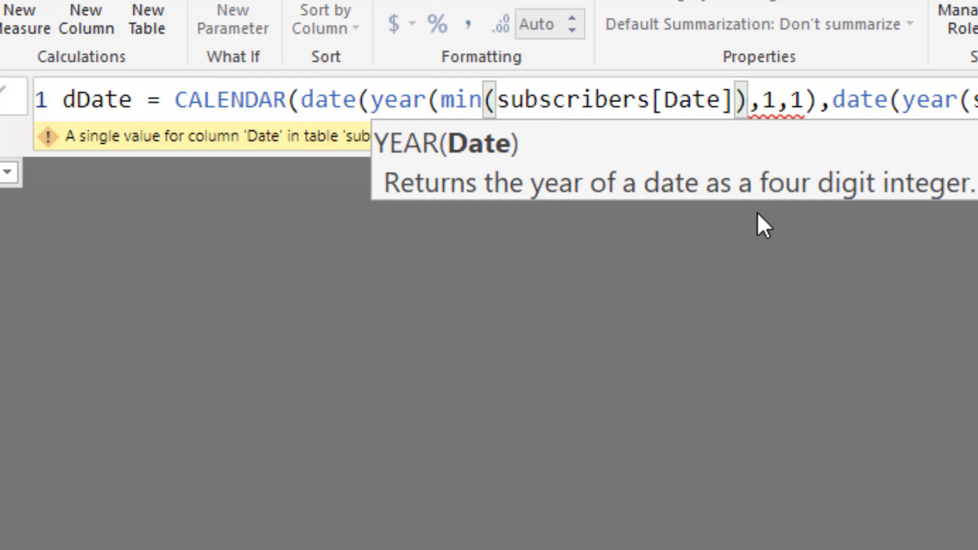
{"action": "type", "text": ")"}
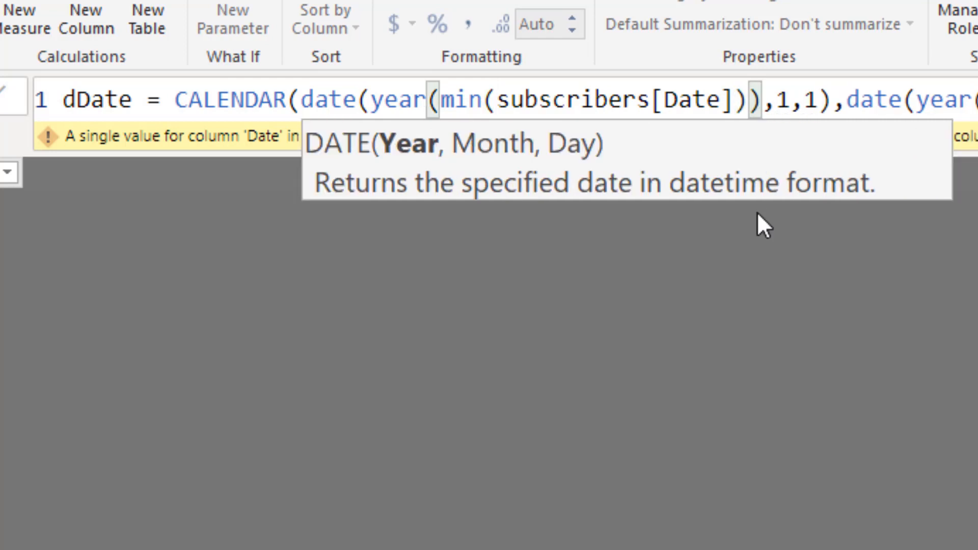
{"action": "left_click_drag", "start_coordinate": [441, 102], "coordinate": [748, 101]}
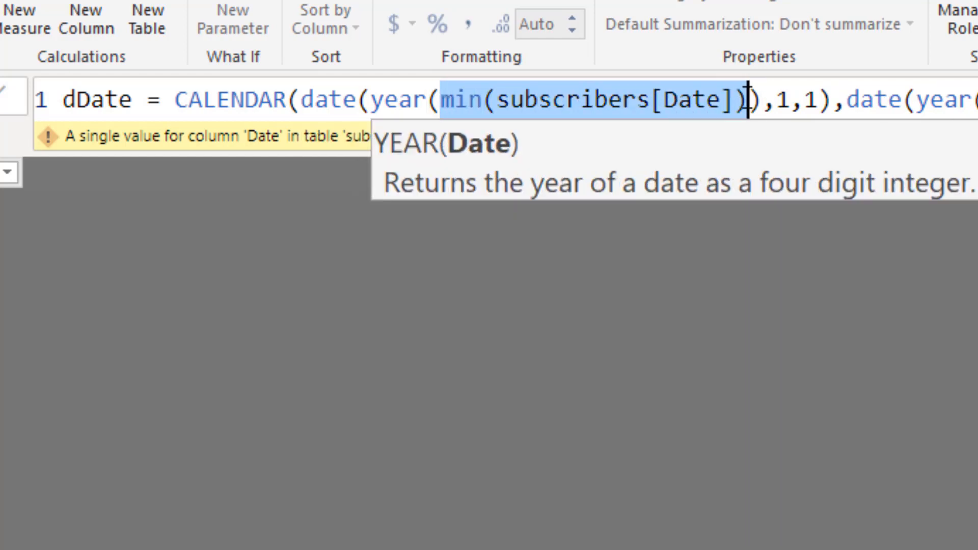
{"action": "left_click", "coordinate": [371, 101]}
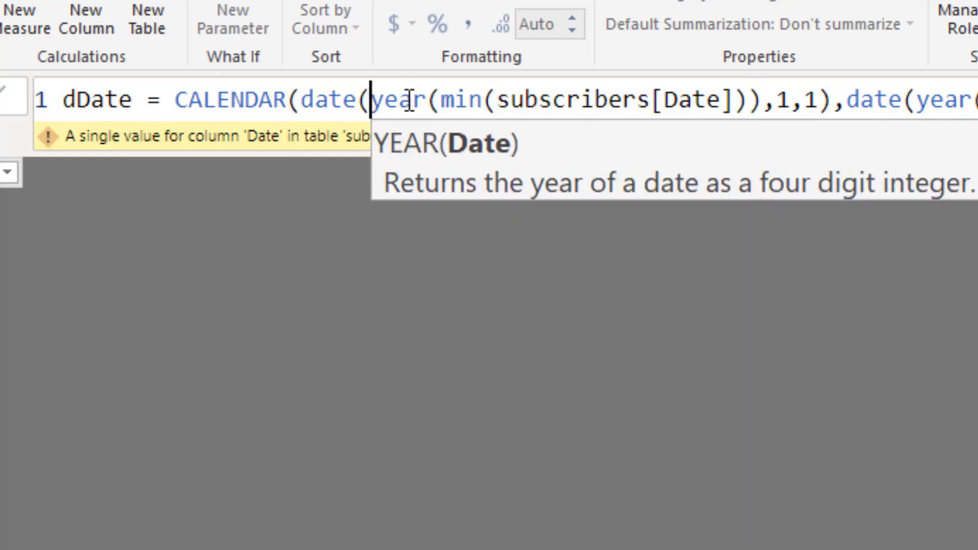
{"action": "left_click_drag", "start_coordinate": [370, 100], "coordinate": [763, 101]}
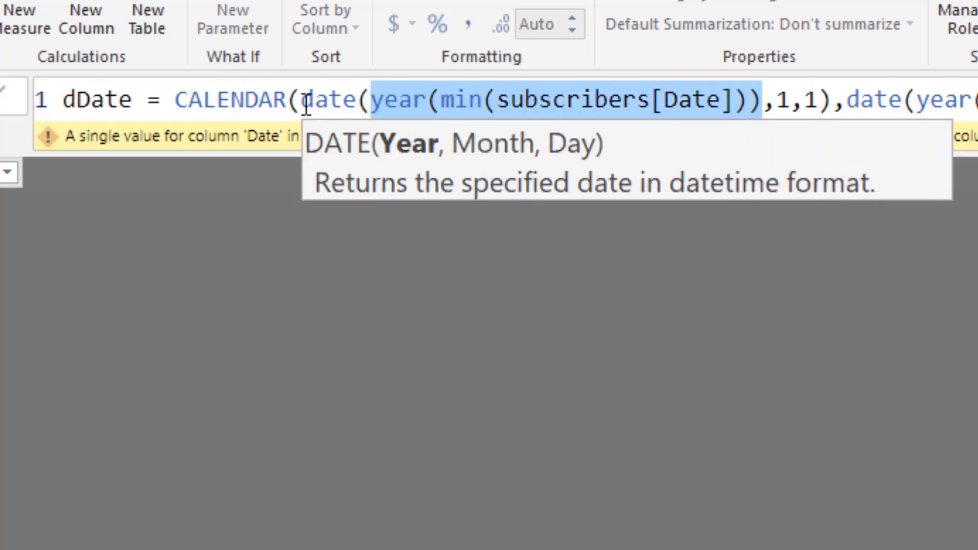
{"action": "left_click_drag", "start_coordinate": [305, 101], "coordinate": [843, 100]}
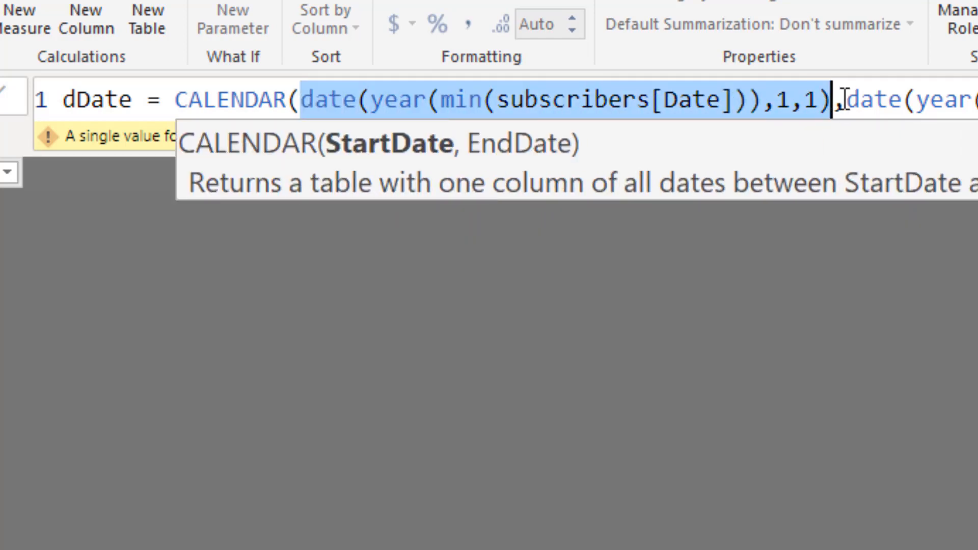
Wrap subscribers[Date] in the end date's YEAR function with a MAX function and submit the dDate formula.
{"action": "left_click", "coordinate": [304, 121]}
{"action": "type", "text": "max"}
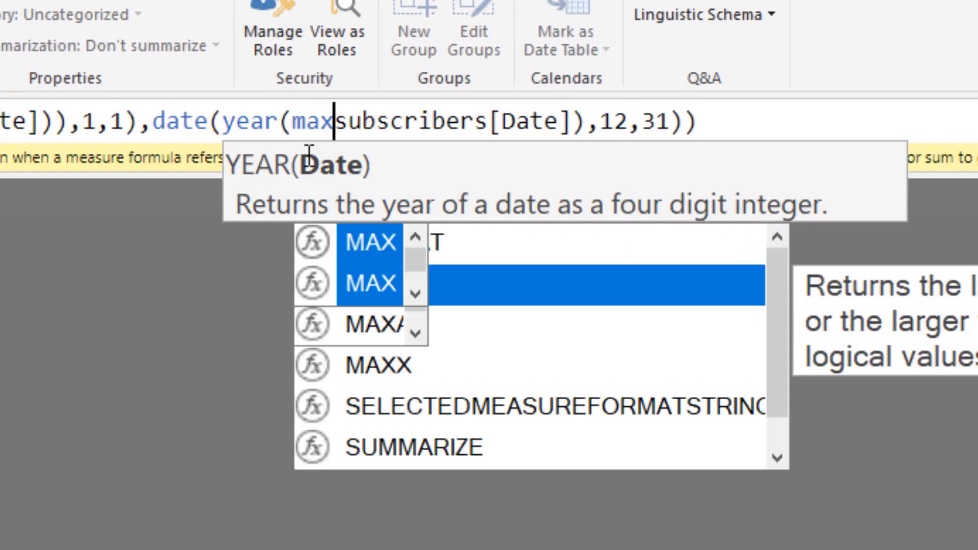
{"action": "type", "text": "("}
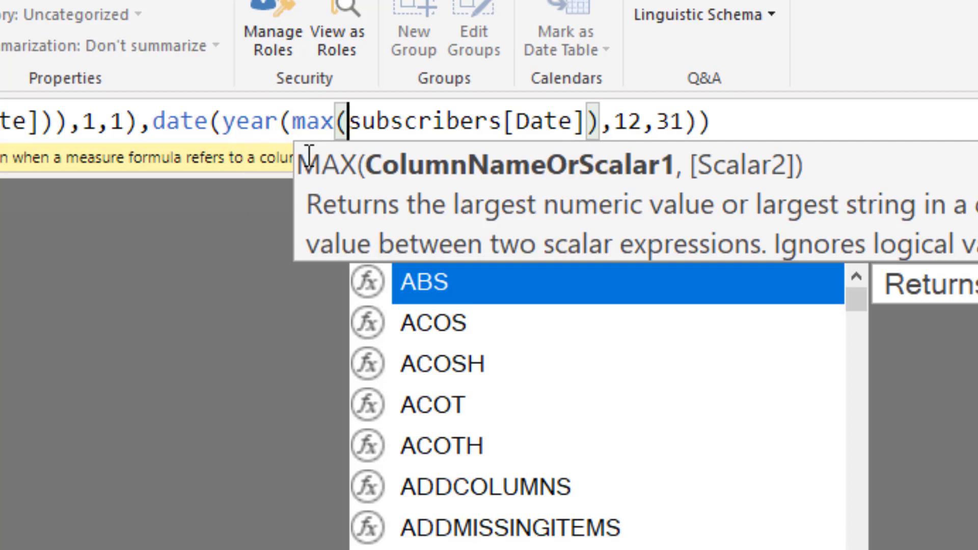
{"action": "left_click", "coordinate": [601, 125]}
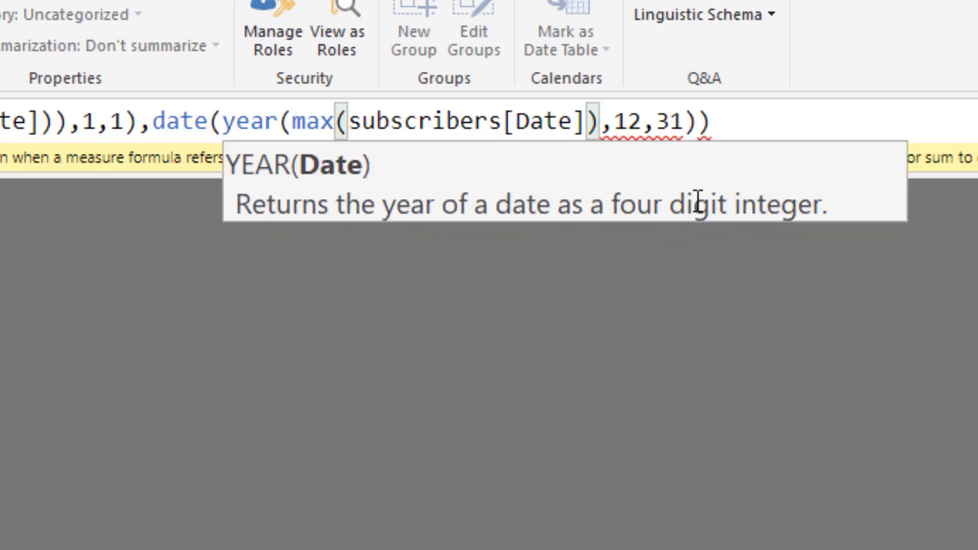
{"action": "type", "text": ")"}
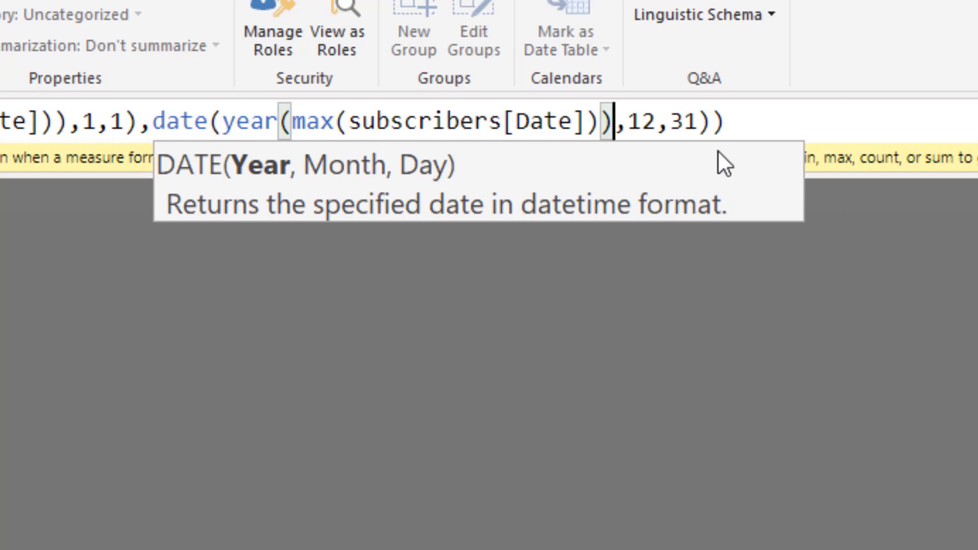
{"action": "key", "text": "Return"}
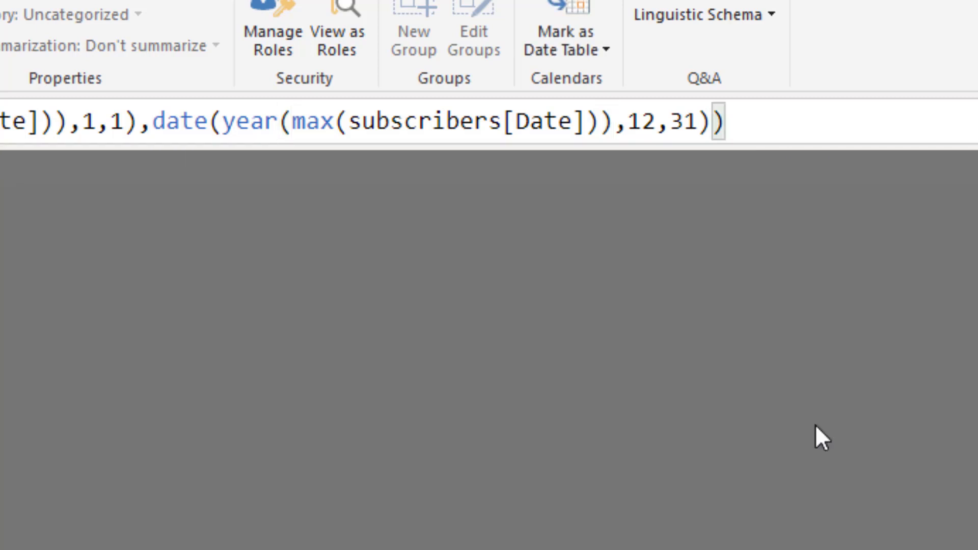
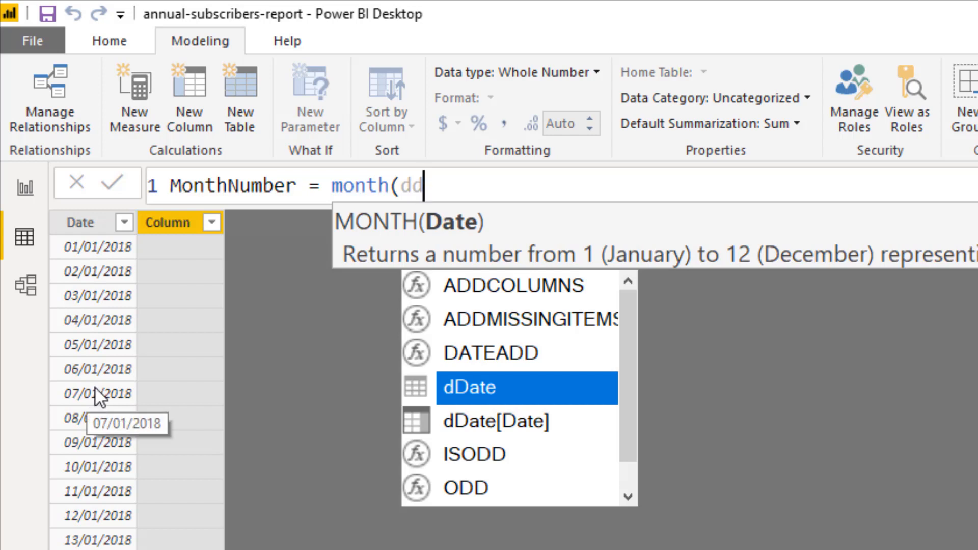
Complete the MonthNumber column's MONTH function with dDate[Date] and submit the formula.
{"action": "double_click", "coordinate": [491, 425]}
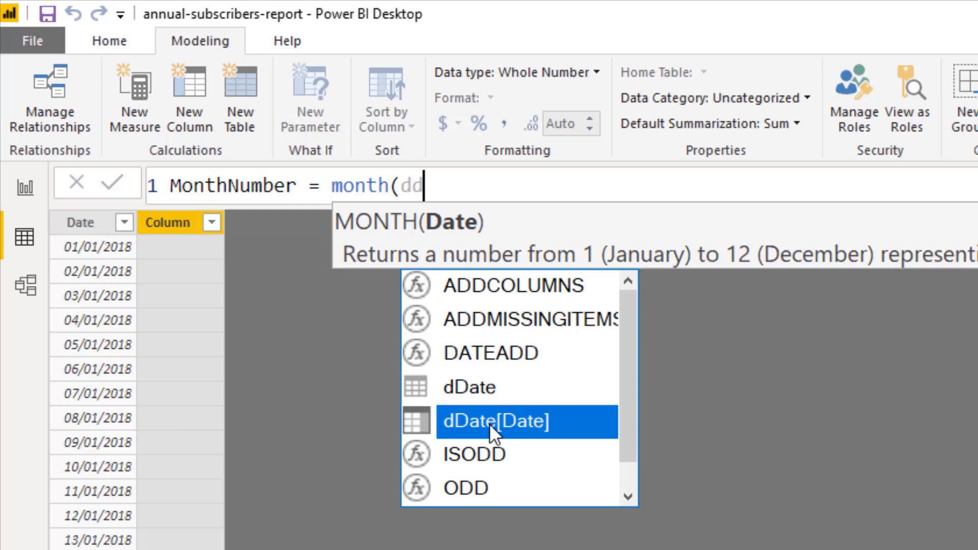
{"action": "type", "text": ")"}
{"action": "key", "text": "Return"}
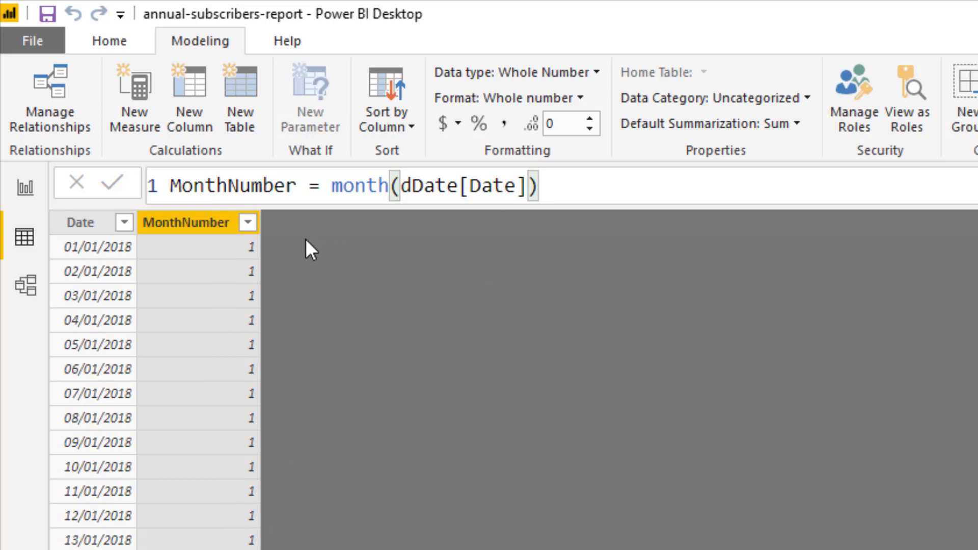
Add a calculated column named MonthName to the dDate table and begin its formula with the FORMAT function.
{"action": "left_click", "coordinate": [207, 115]}
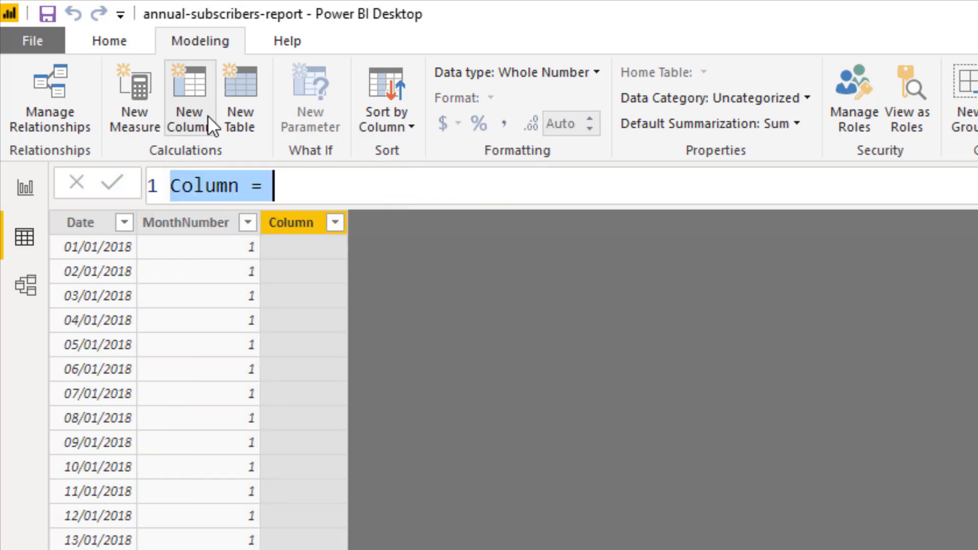
{"action": "type", "text": "Mo"}
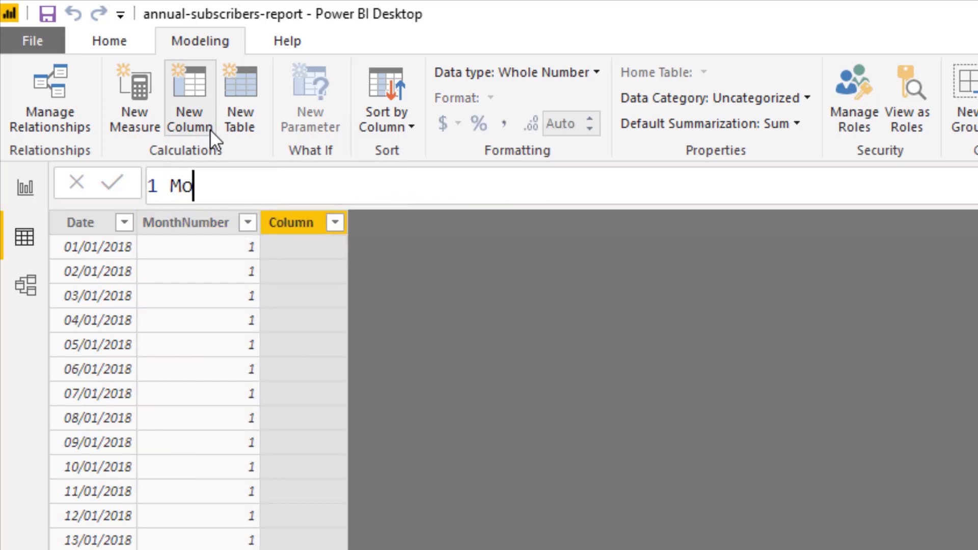
{"action": "type", "text": "nthName"}
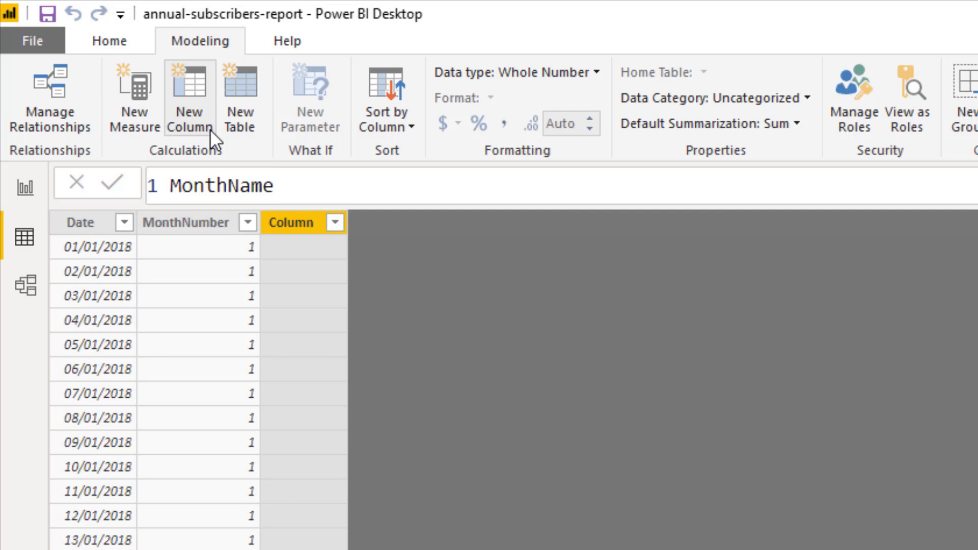
{"action": "type", "text": "="}
{"action": "type", "text": "for"}
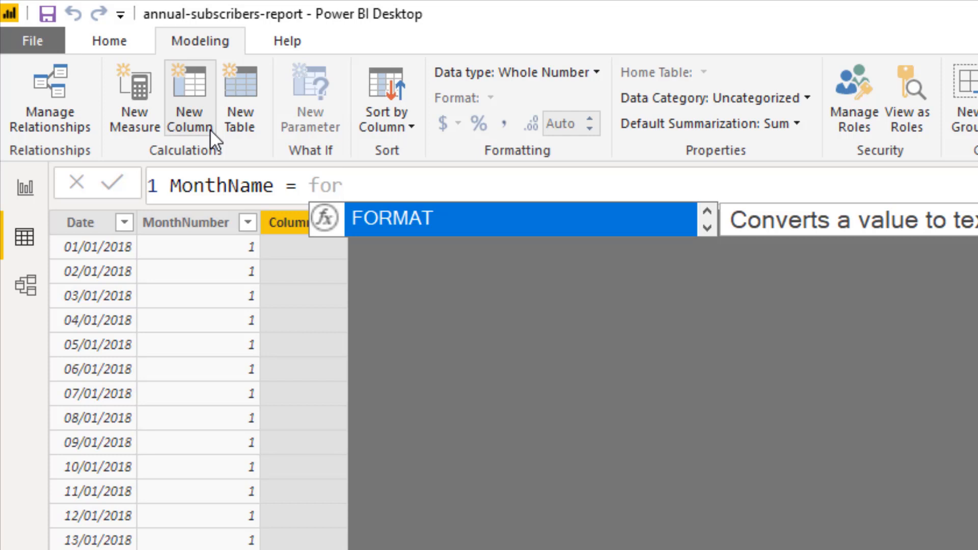
{"action": "key", "text": "Tab"}
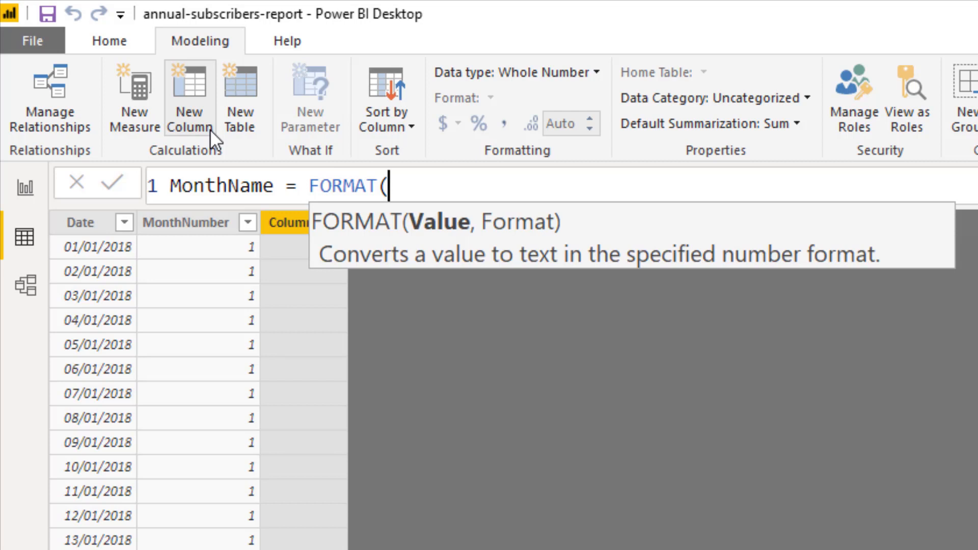
Give FORMAT the dDate[Date] column and the "MMM" format, submit the formula, and sort the MonthName column by MonthNumber.
{"action": "type", "text": "dd"}
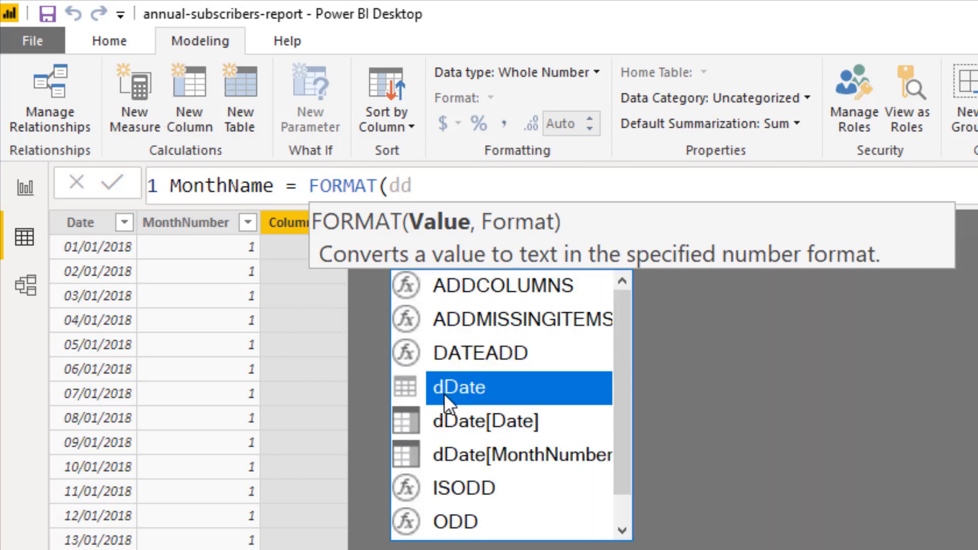
{"action": "double_click", "coordinate": [445, 427]}
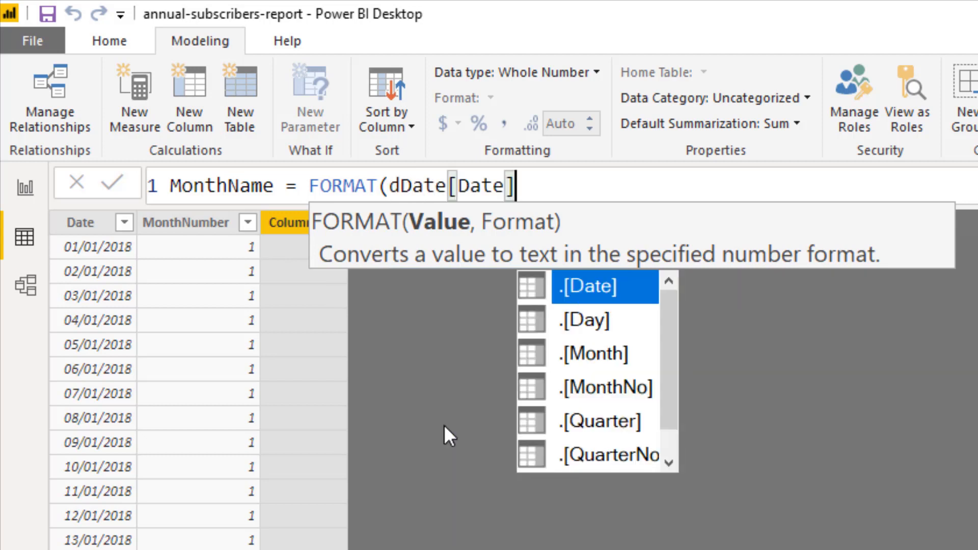
{"action": "type", "text": ","}
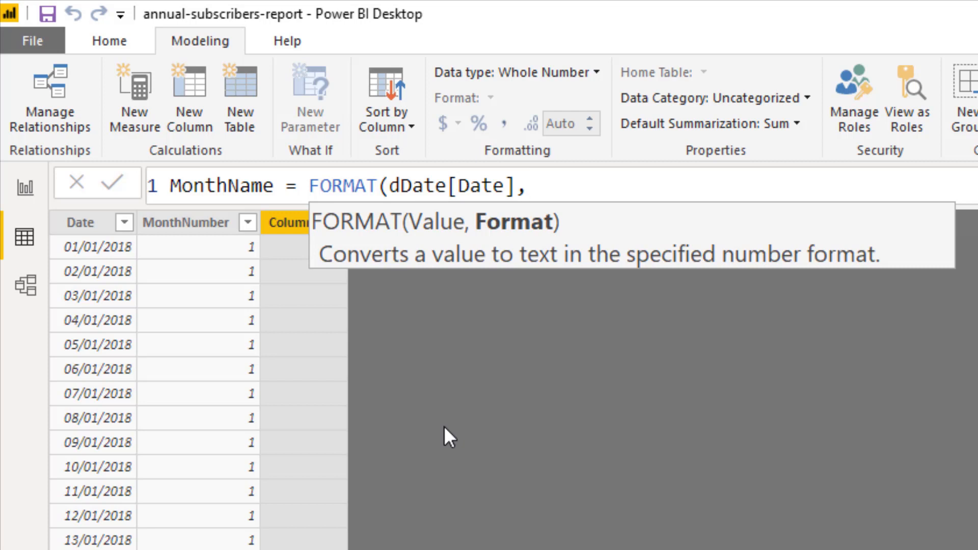
{"action": "type", "text": "\"MMM\")"}
{"action": "key", "text": "Return"}
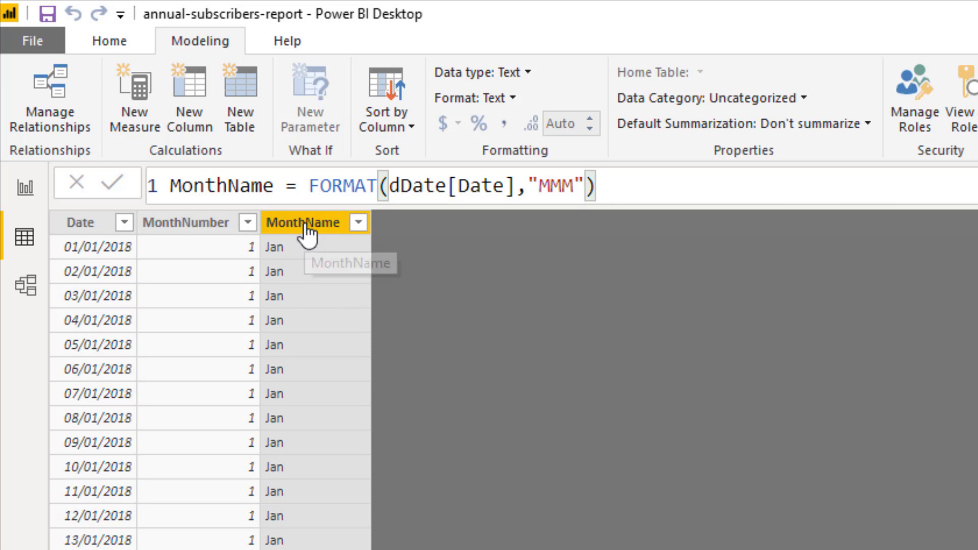
{"action": "left_click", "coordinate": [395, 125]}
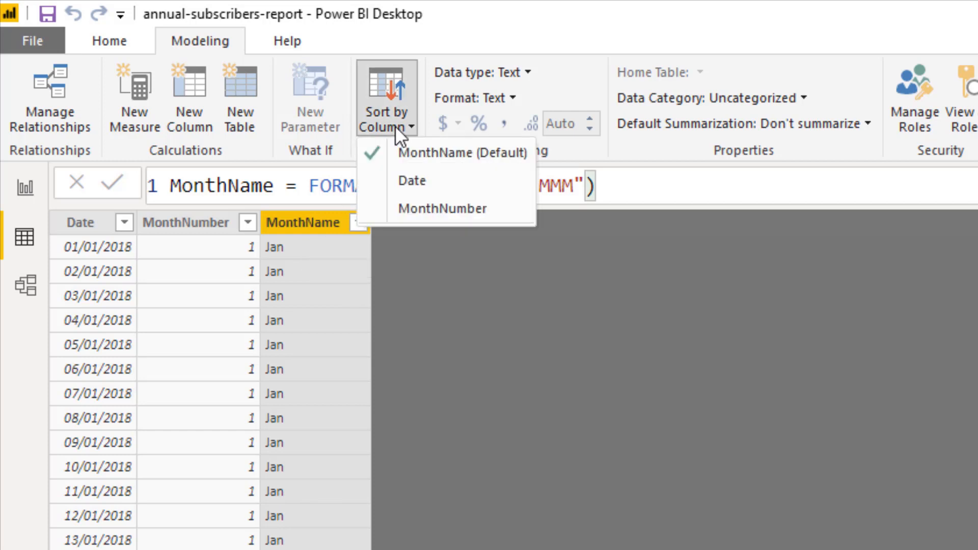
{"action": "left_click", "coordinate": [413, 209]}
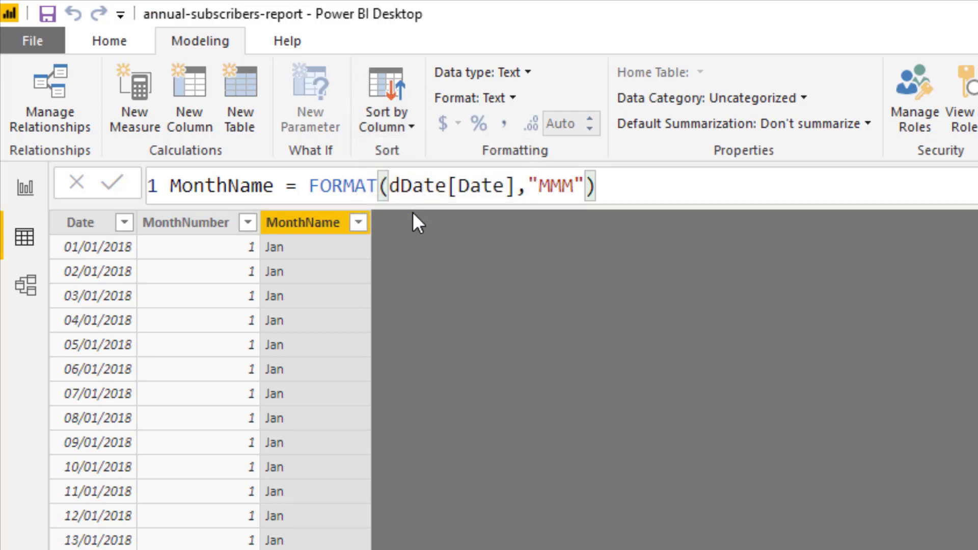
Add a calculated column named WeekNumber to the dDate table and begin its formula with the WEEKDAY function.
{"action": "left_click", "coordinate": [191, 99]}
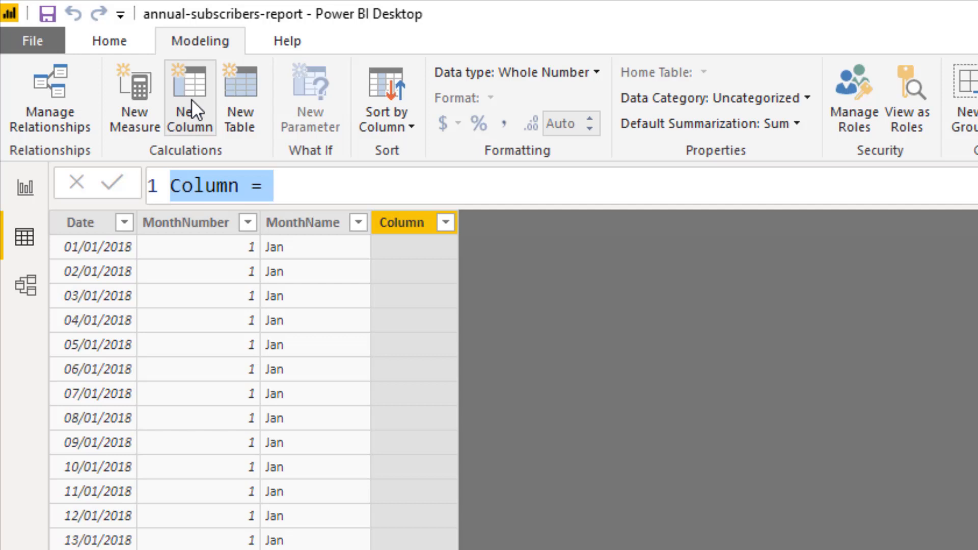
{"action": "type", "text": "Week"}
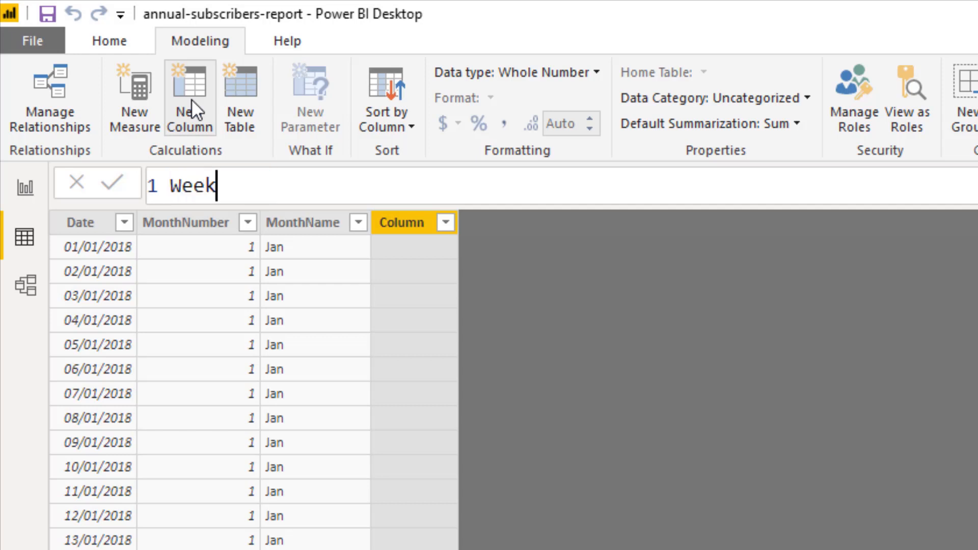
{"action": "type", "text": "Number"}
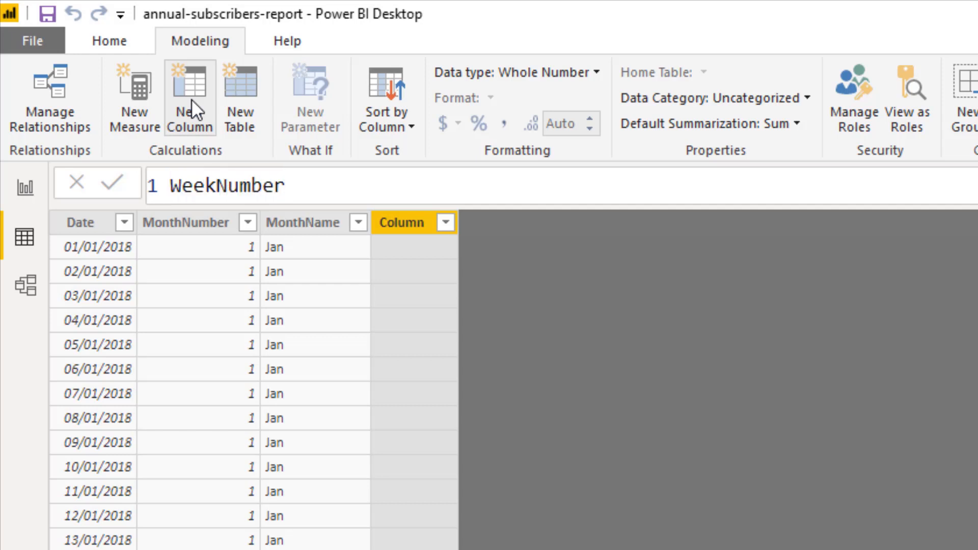
{"action": "key", "text": "BackSpace"}
{"action": "type", "text": "= we"}
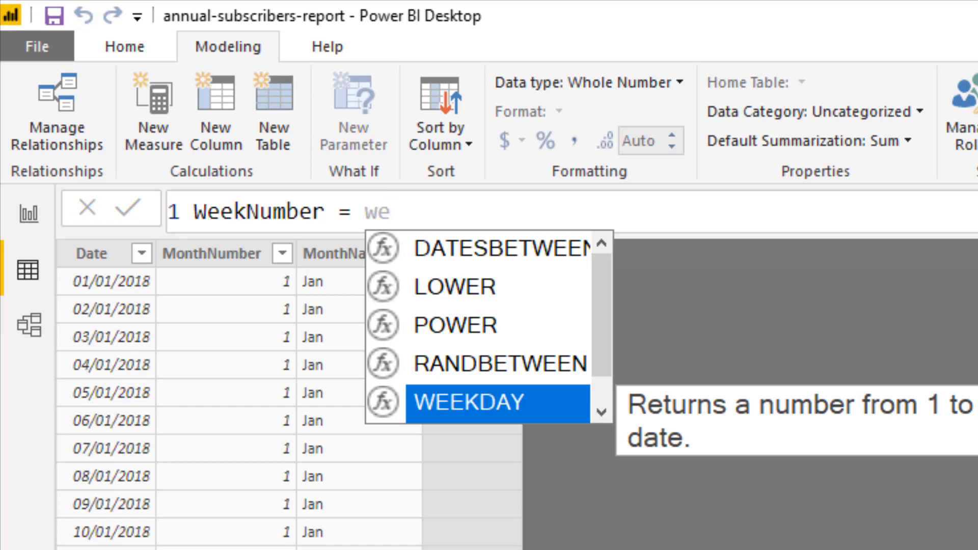
{"action": "key", "text": "Tab"}
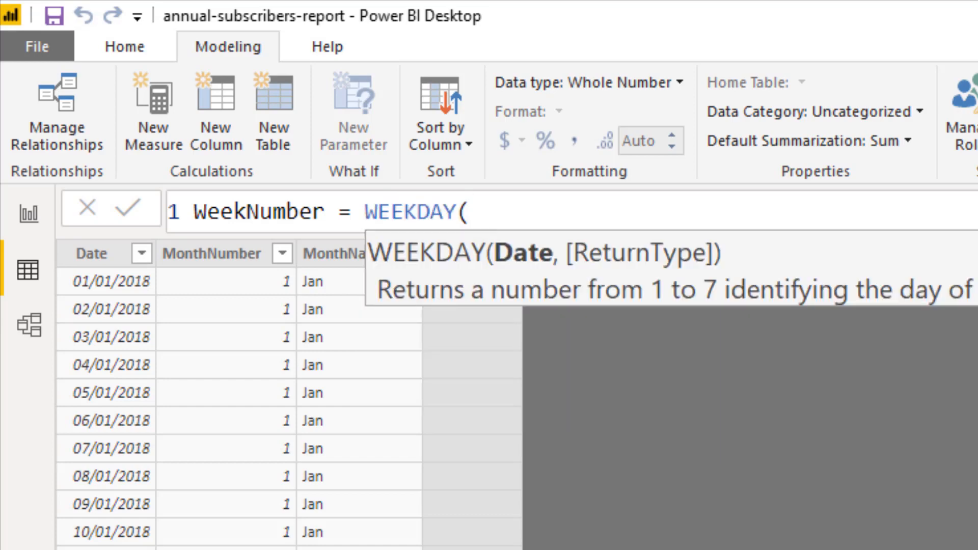
Enter dDate[Date] as the Date argument of the WEEKDAY function.
{"action": "type", "text": "dd"}
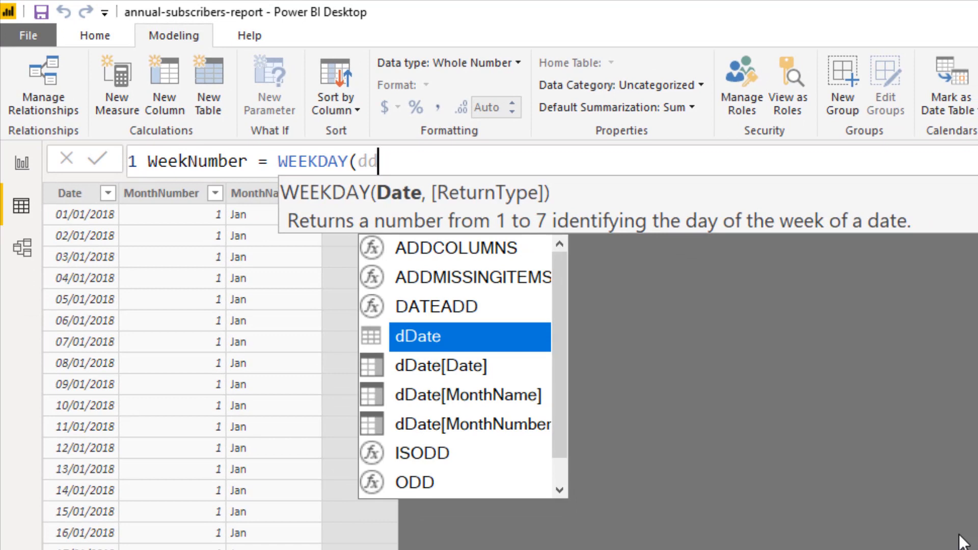
{"action": "key", "text": "Down"}
{"action": "key", "text": "Tab"}
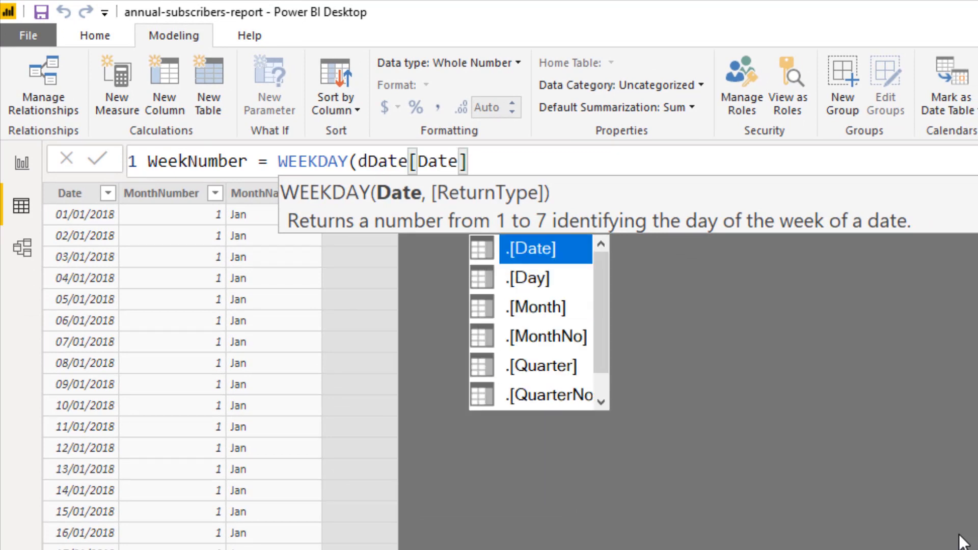
Set the ReturnType argument of WEEKDAY to 2, so weeks run Monday=1 through Sunday, and submit the WeekNumber formula.
{"action": "type", "text": ","}
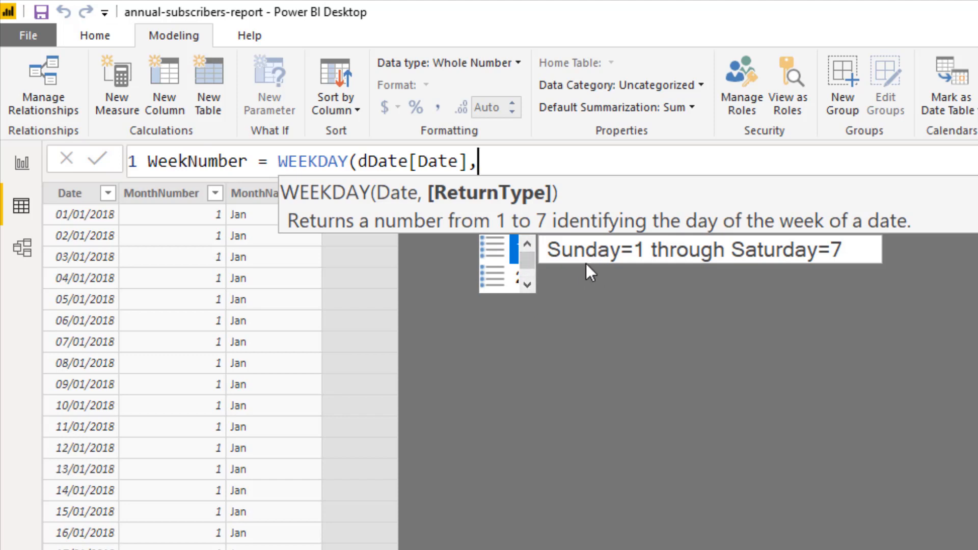
{"action": "key", "text": "Down"}
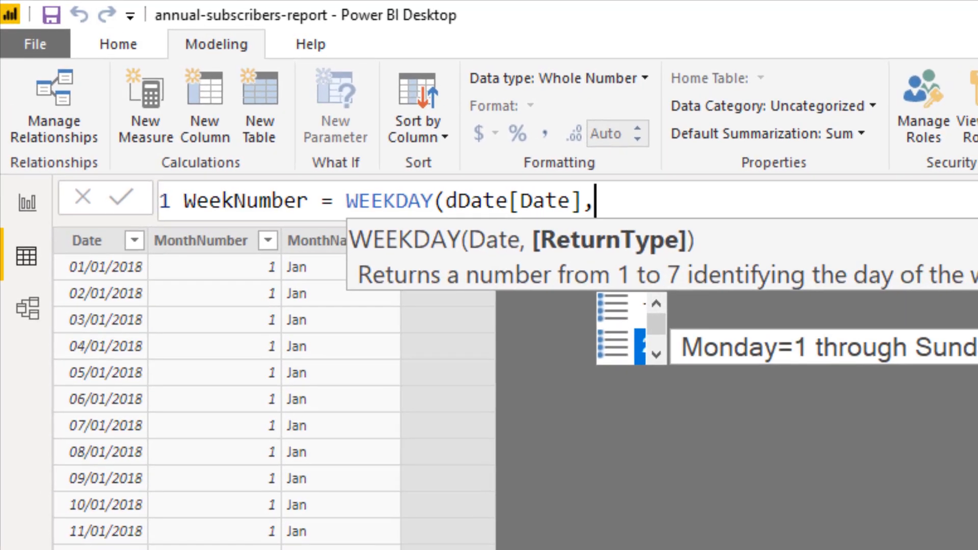
{"action": "type", "text": "2"}
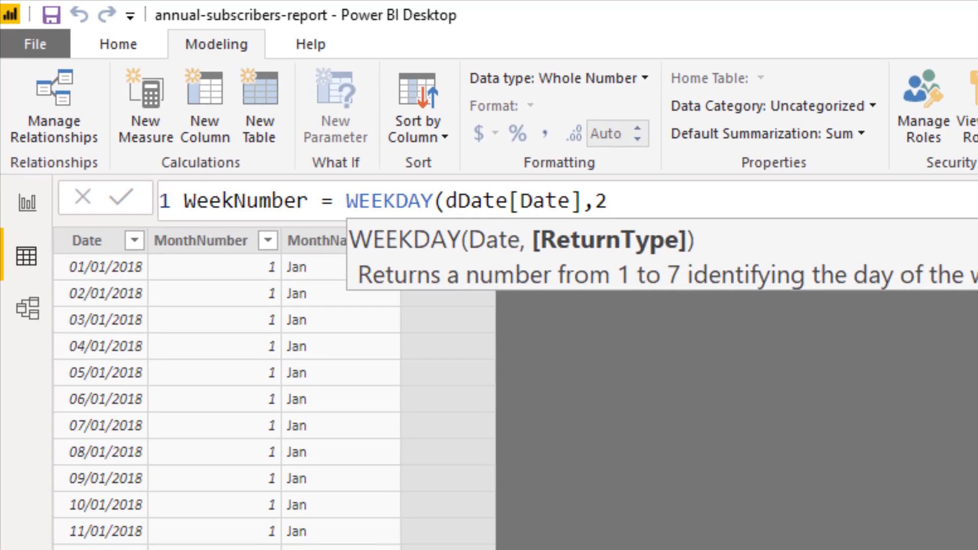
{"action": "type", "text": ")"}
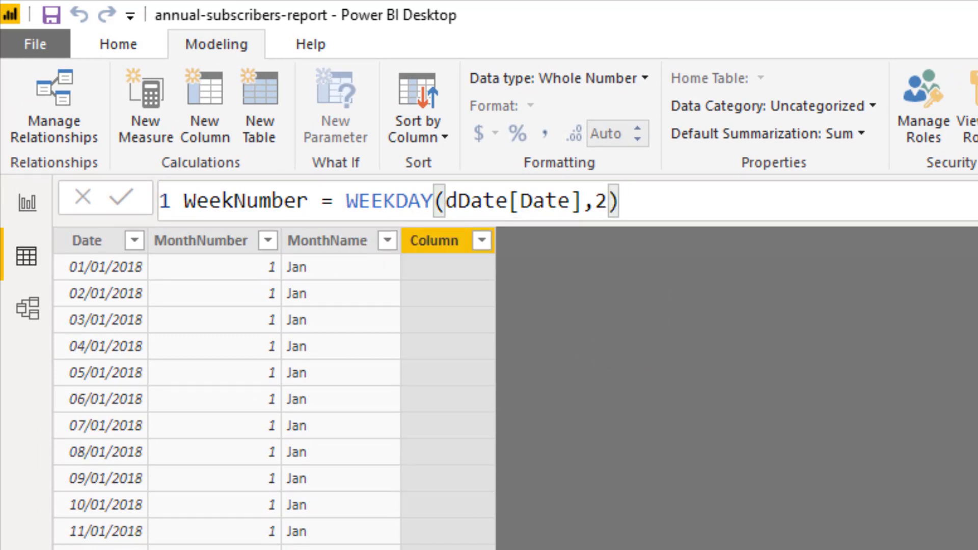
{"action": "key", "text": "Return"}
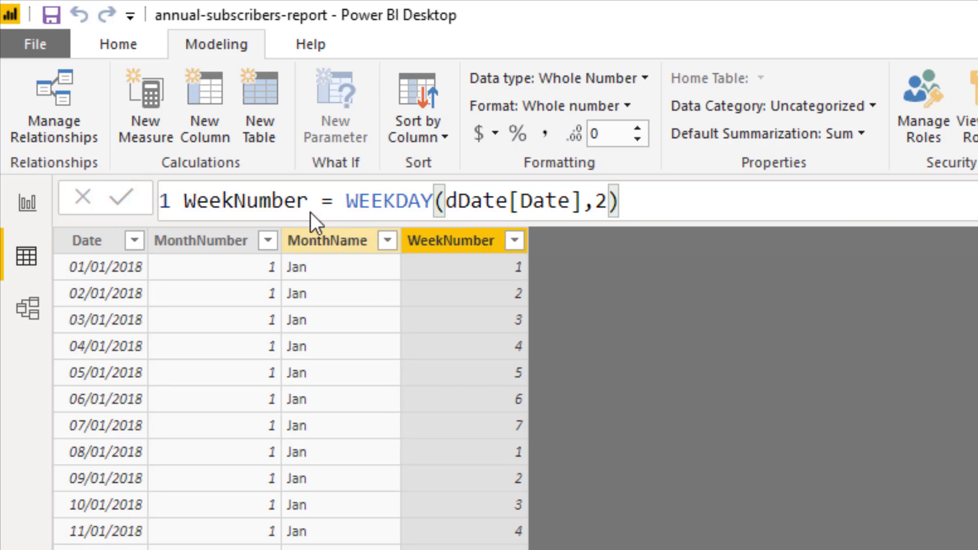
Add a calculated column named WeekNumberName to the dDate table and begin its formula with the FORMAT function.
{"action": "left_click", "coordinate": [202, 121]}
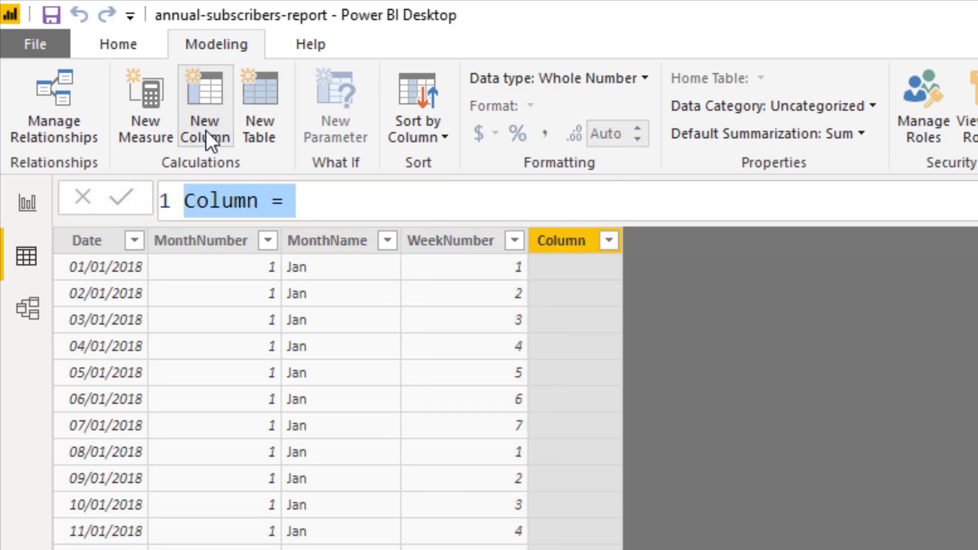
{"action": "type", "text": "W"}
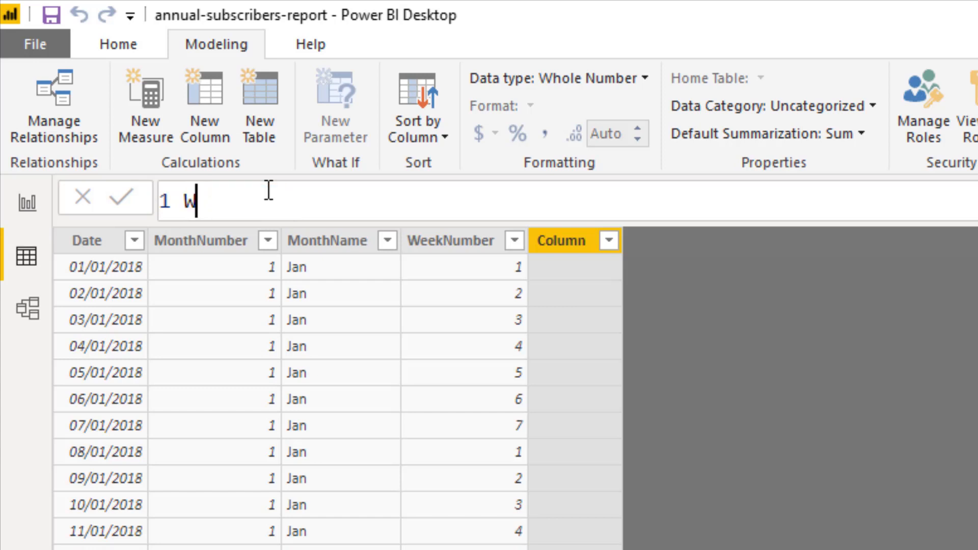
{"action": "type", "text": "eekNumberName"}
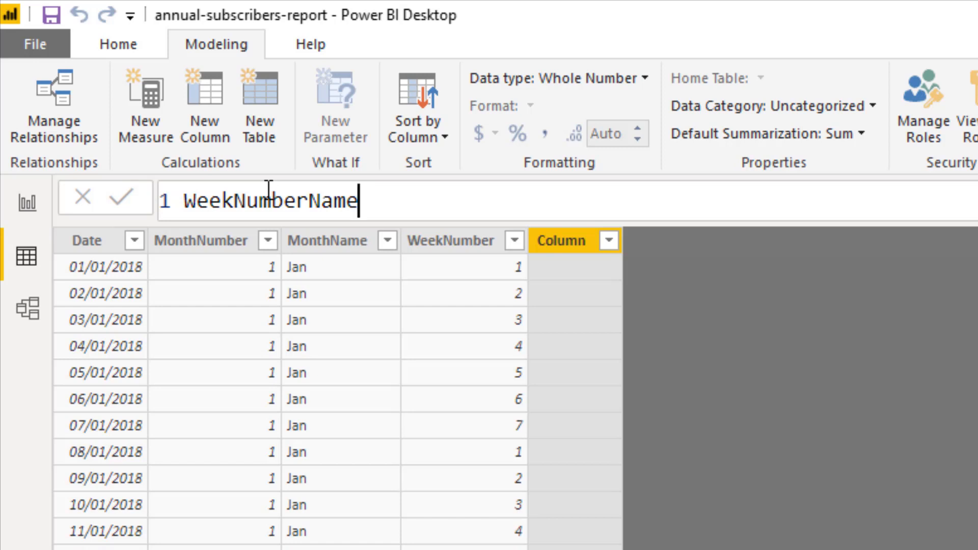
{"action": "type", "text": "= format"}
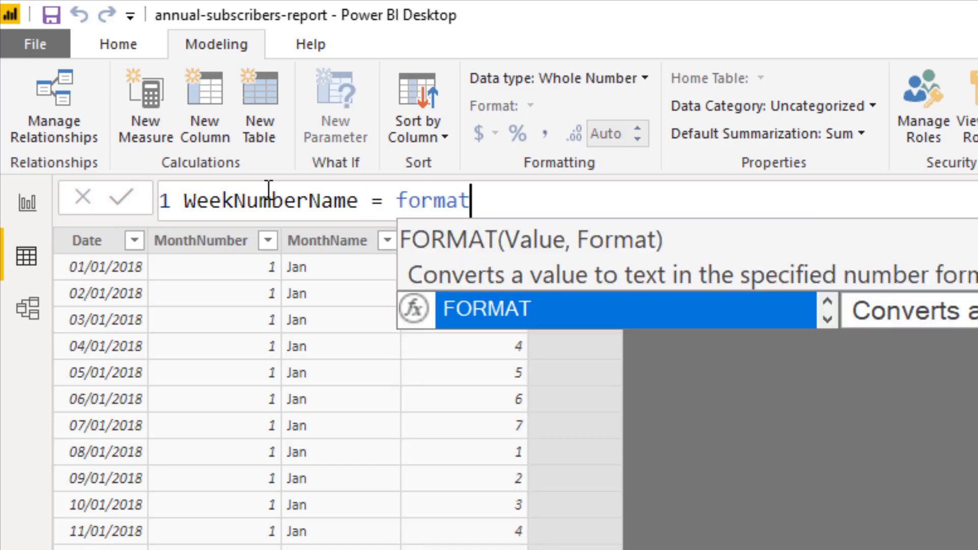
{"action": "type", "text": "("}
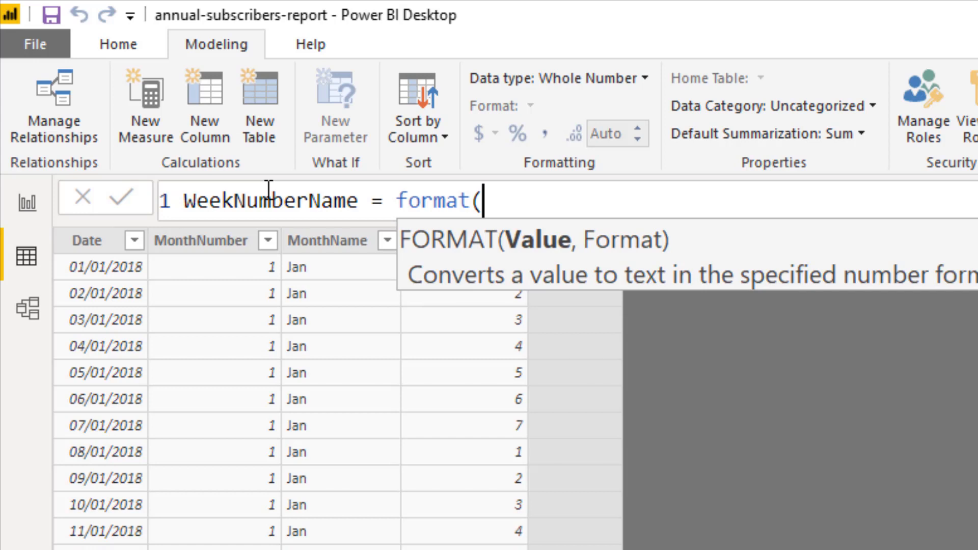
Complete the FORMAT formula with dDate[Date] and the "DDD" format, submit it, and sort the WeekNumberName column by WeekNumber.
{"action": "type", "text": "dd"}
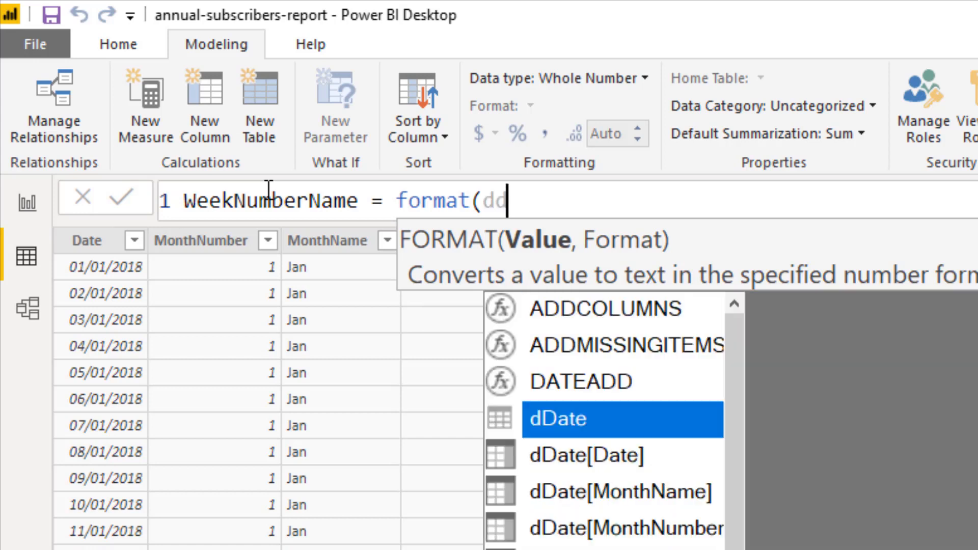
{"action": "left_click", "coordinate": [578, 455]}
{"action": "type", "text": ","}
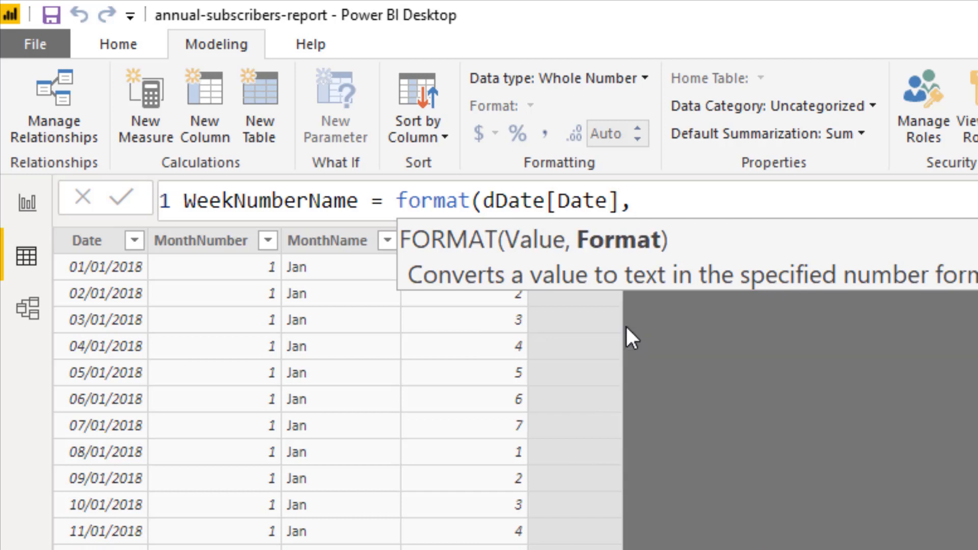
{"action": "type", "text": "\"DDD\""}
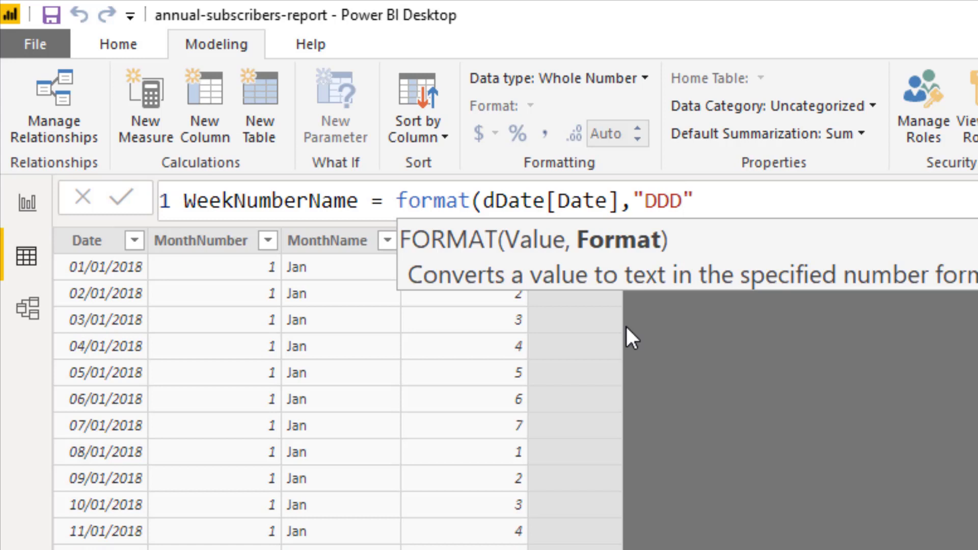
{"action": "type", "text": ")"}
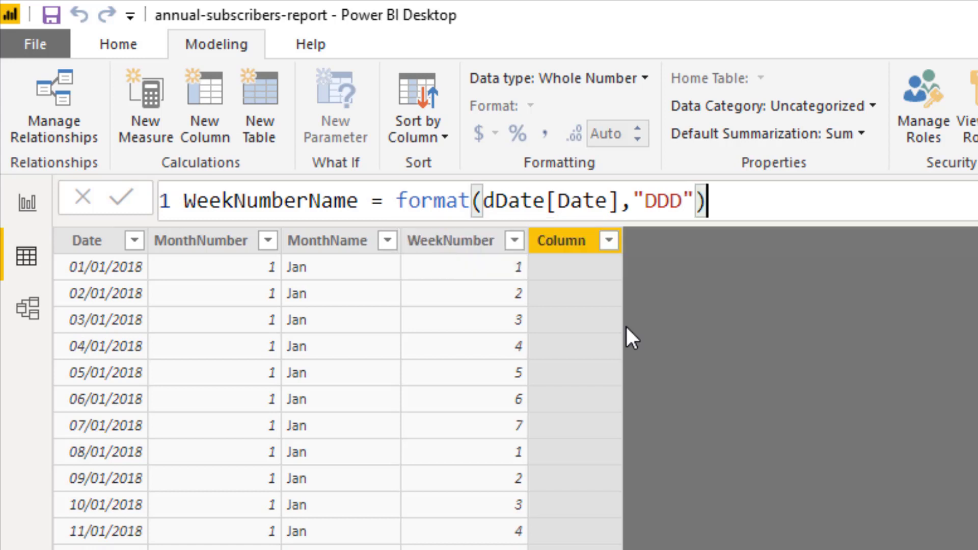
{"action": "key", "text": "Return"}
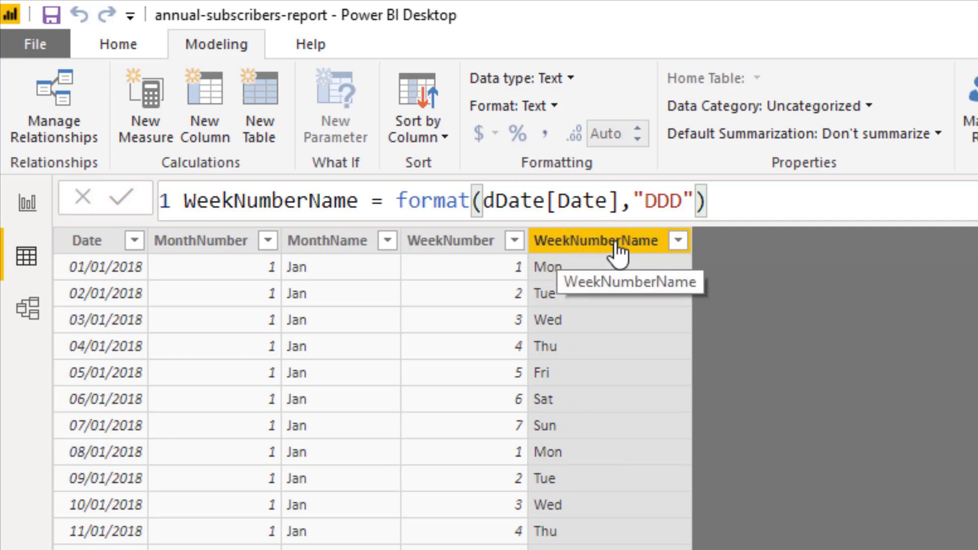
{"action": "left_click", "coordinate": [437, 137]}
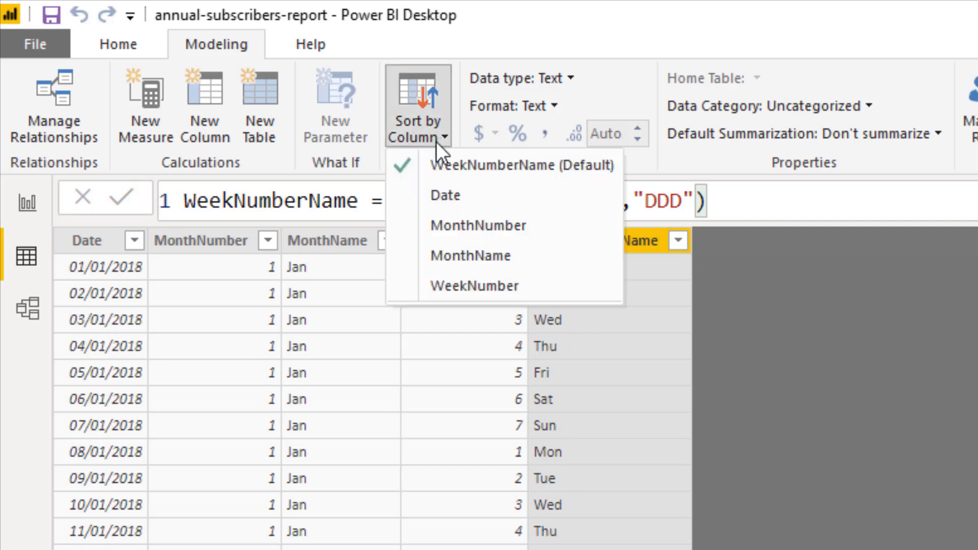
{"action": "left_click", "coordinate": [464, 287]}
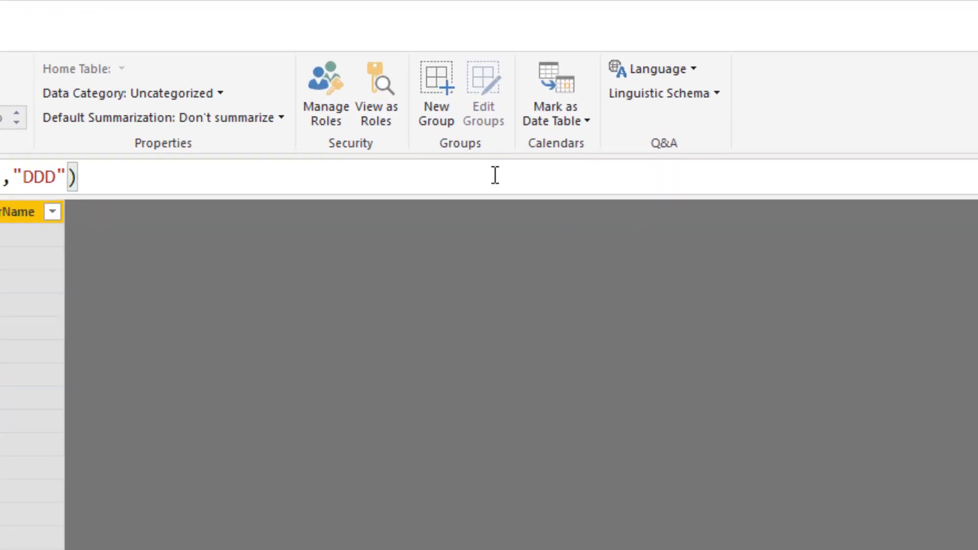
Mark dDate as a date table, using Date as its date column.
{"action": "left_click", "coordinate": [578, 122]}
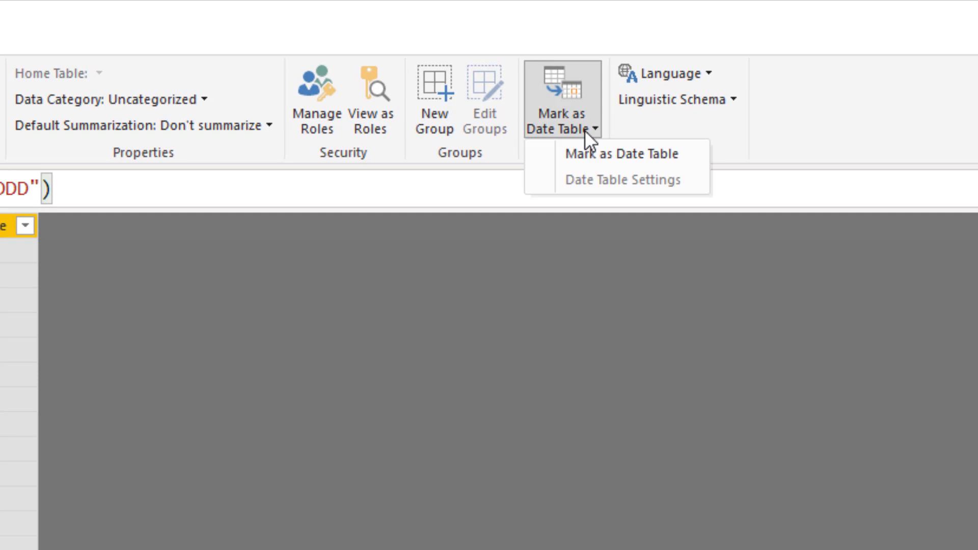
{"action": "left_click", "coordinate": [591, 155]}
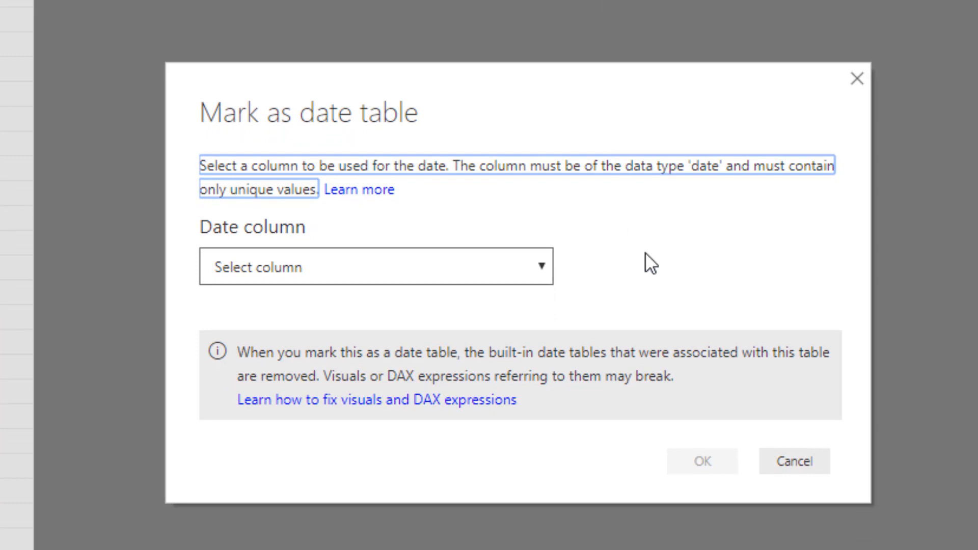
{"action": "left_click", "coordinate": [542, 272]}
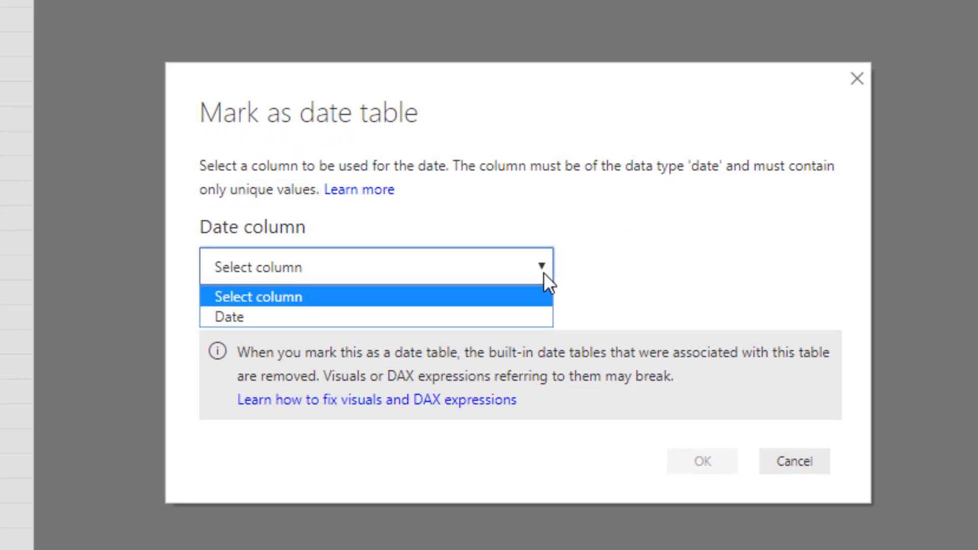
{"action": "left_click", "coordinate": [506, 316]}
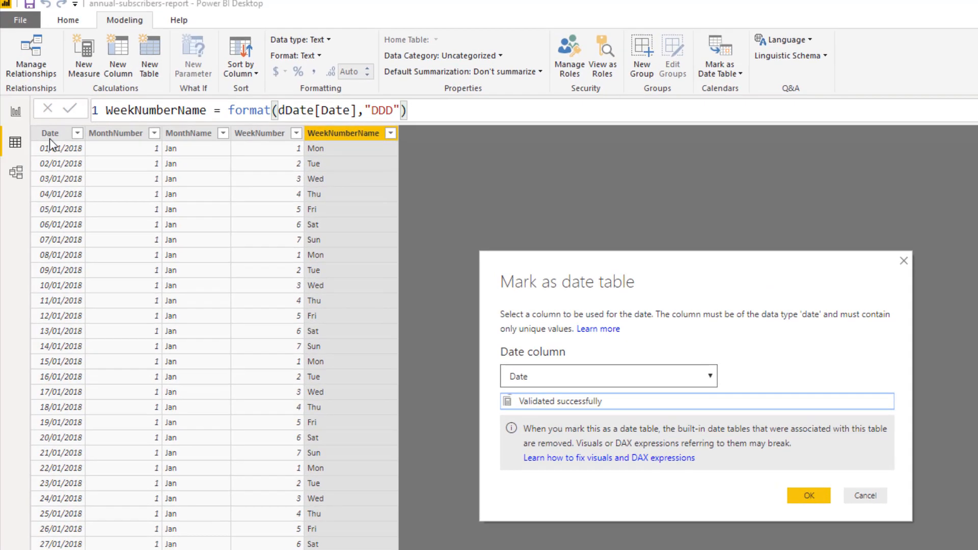
{"action": "left_click", "coordinate": [806, 496]}
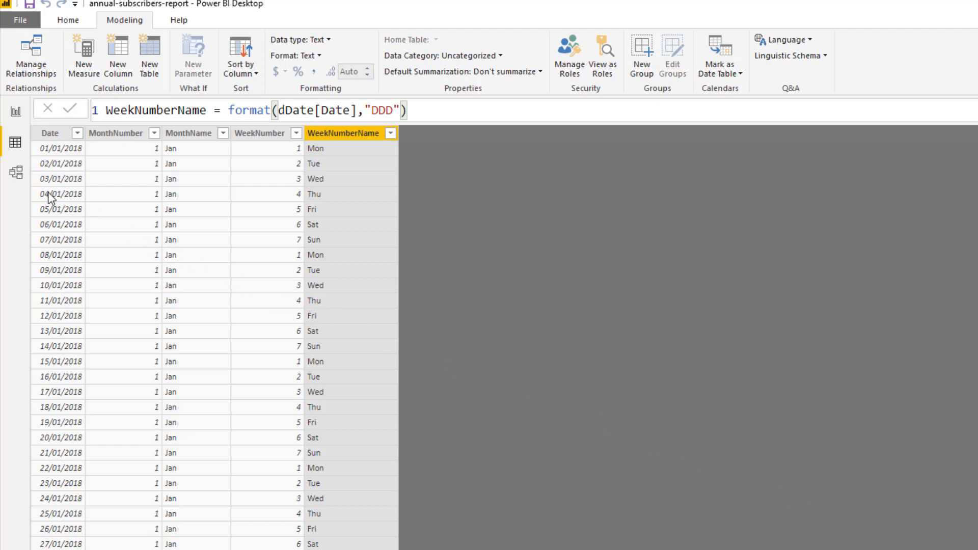
Show the model's relationship diagram and move the dDate table to the left of the subscribers table.
{"action": "left_click", "coordinate": [18, 176]}
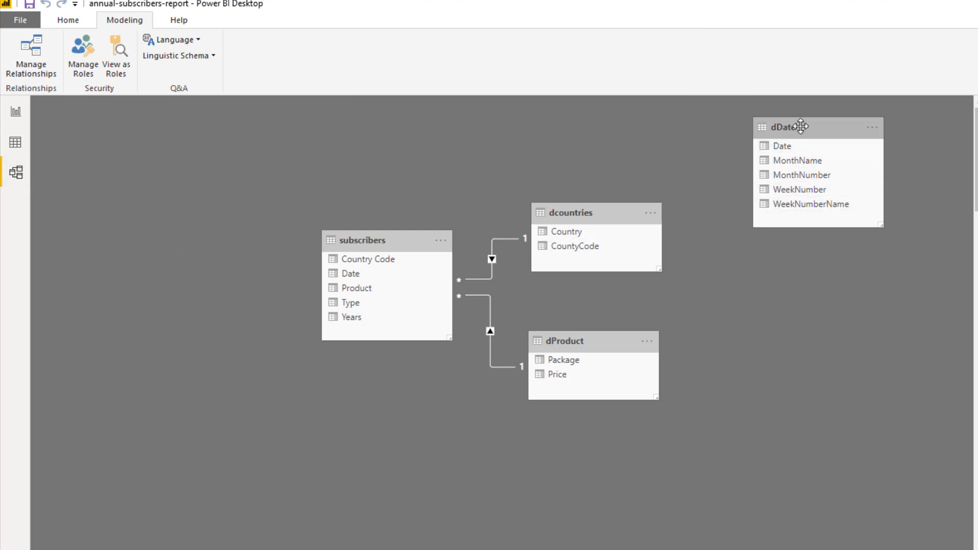
{"action": "left_click_drag", "start_coordinate": [798, 126], "coordinate": [162, 293]}
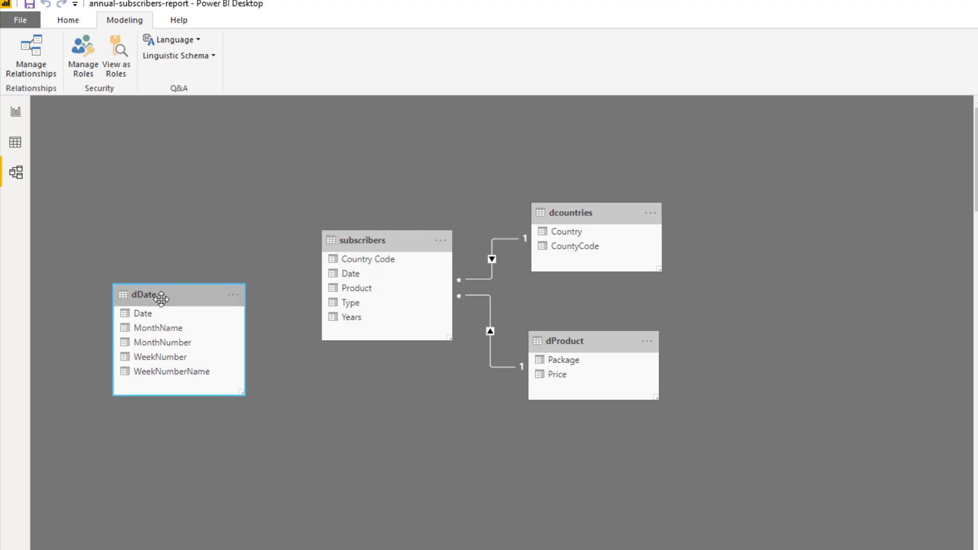